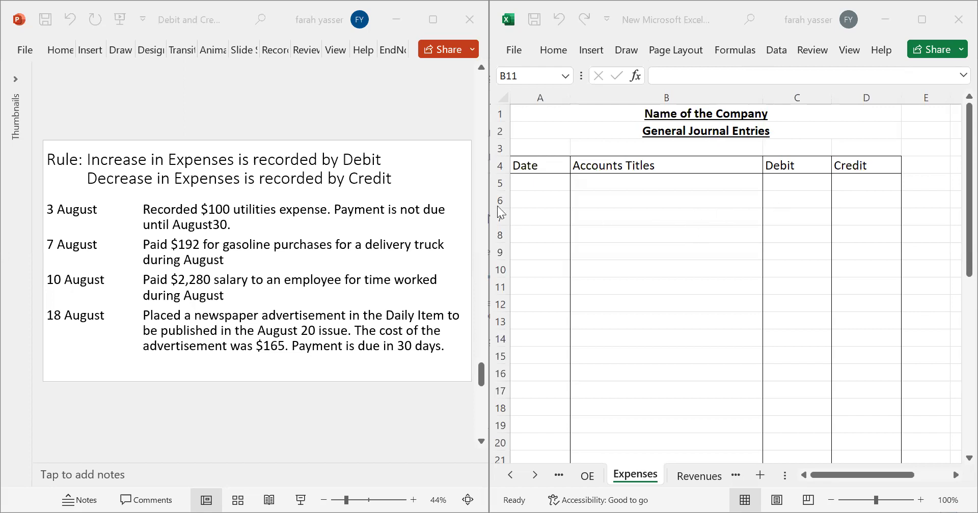
click(533, 162)
click(100, 61)
drag(196, 200, 331, 221)
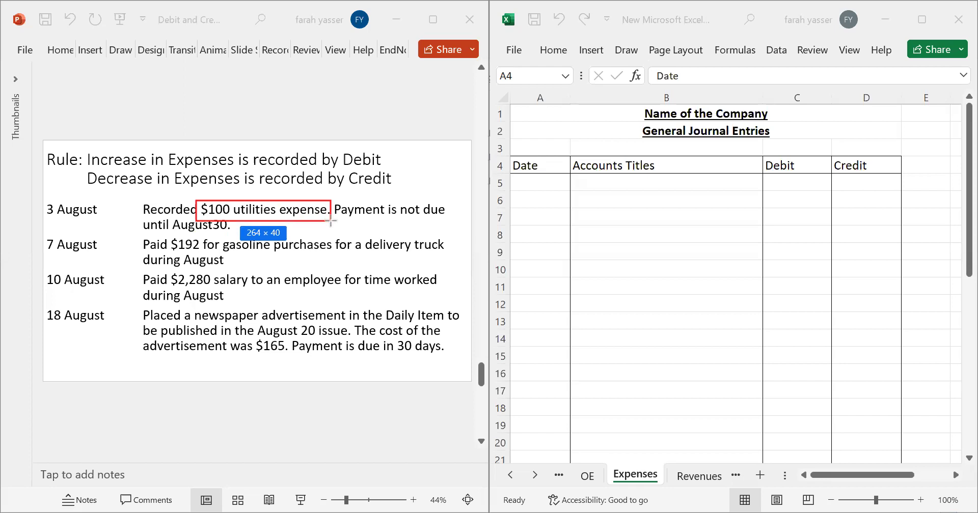
drag(330, 221, 446, 236)
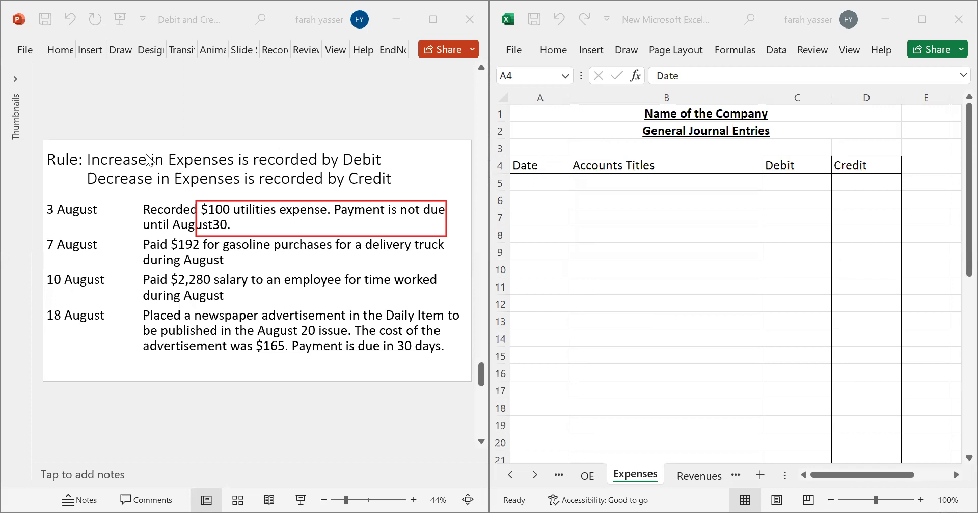
drag(357, 151, 371, 144)
Enter August 3 as the date of the first journal entry in cell A5
click(552, 185)
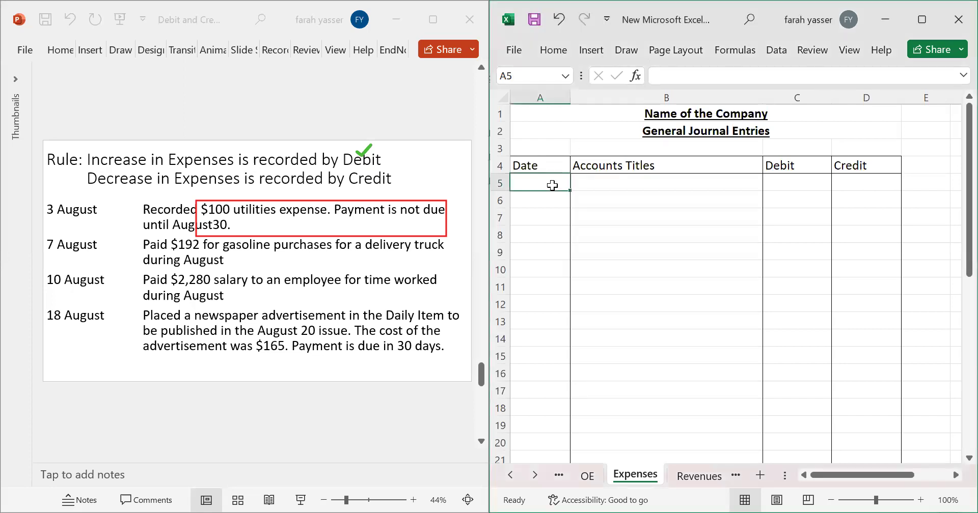
text(August)
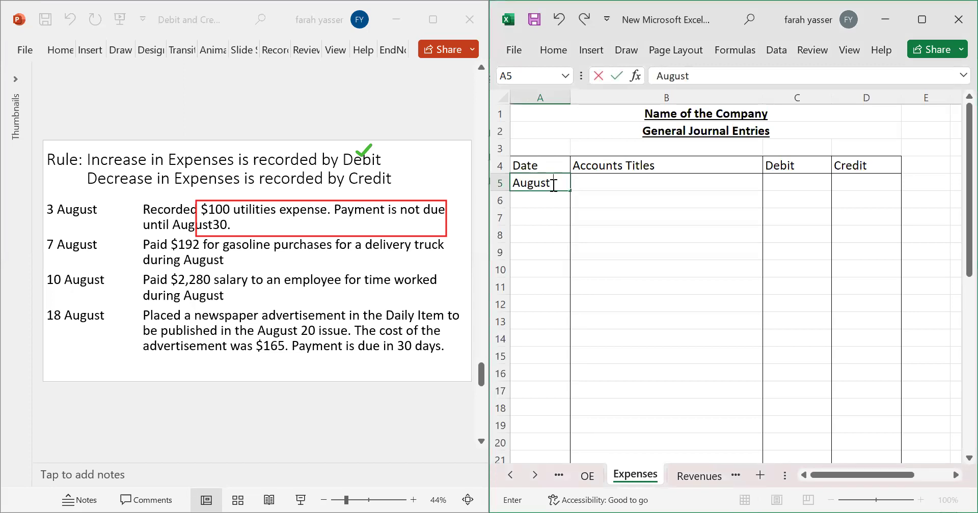
text( 3)
key(Return)
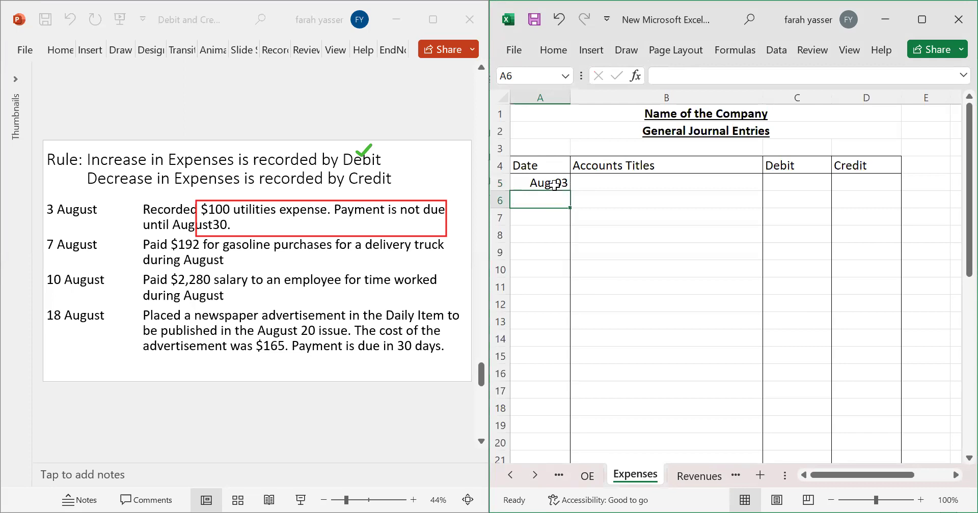
Record Utilities Expense as the account title in B5 with a debit of $100 in C5
click(593, 185)
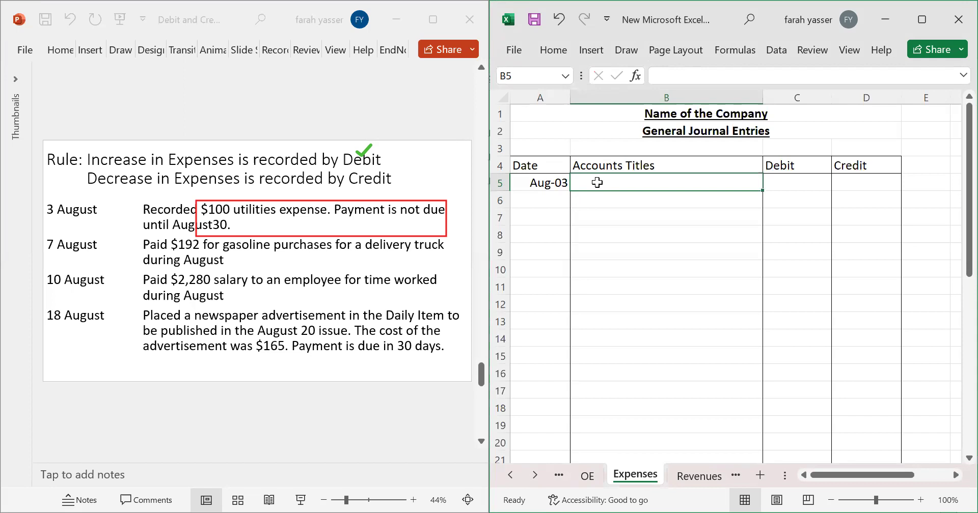
text(U)
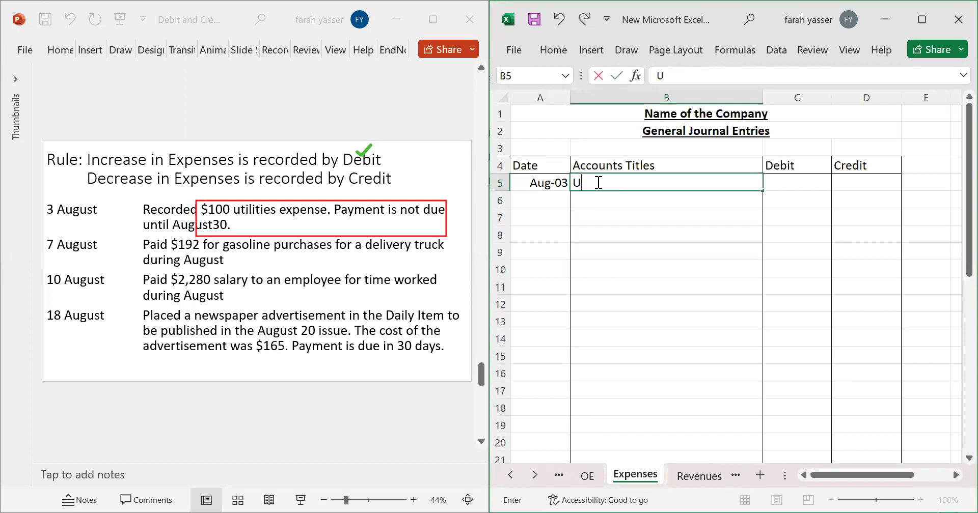
text(tilitires)
key(BackSpace)
key(BackSpace)
key(BackSpace)
key(BackSpace)
text(es Expense)
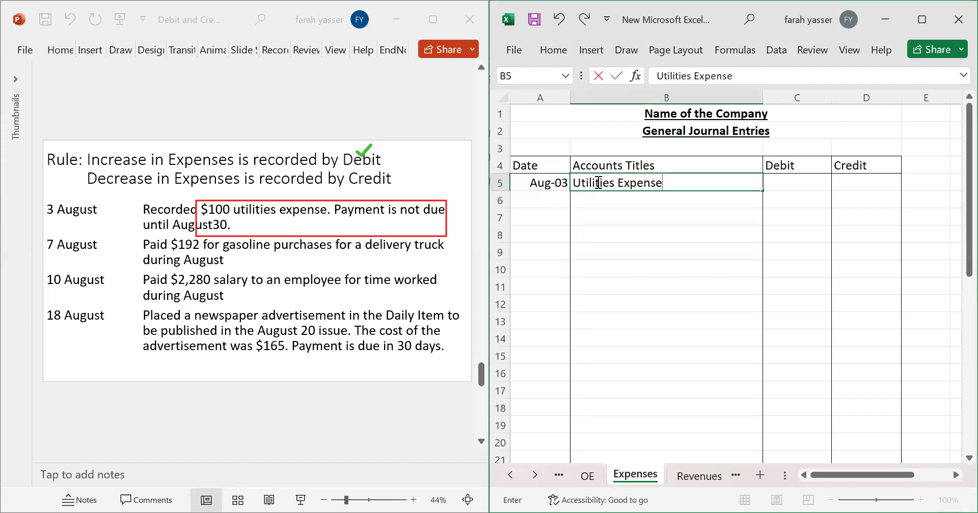
key(Tab)
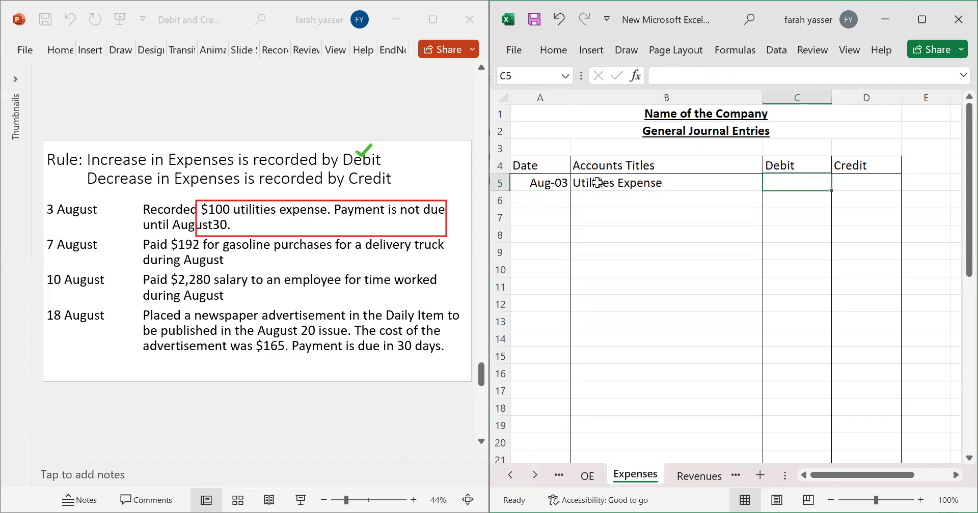
text($100)
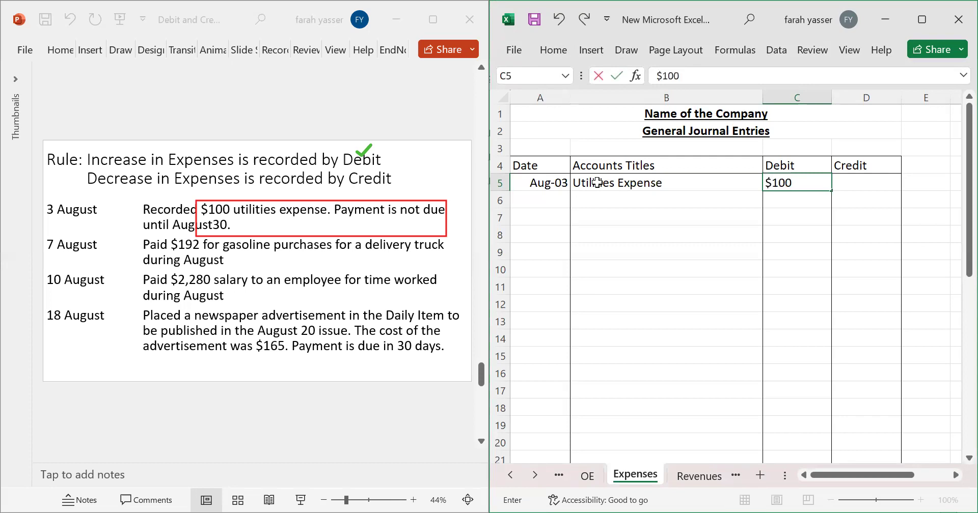
key(Return)
Add the indented account title Utilities Payable in B6 with a credit of $100 in D6
click(601, 199)
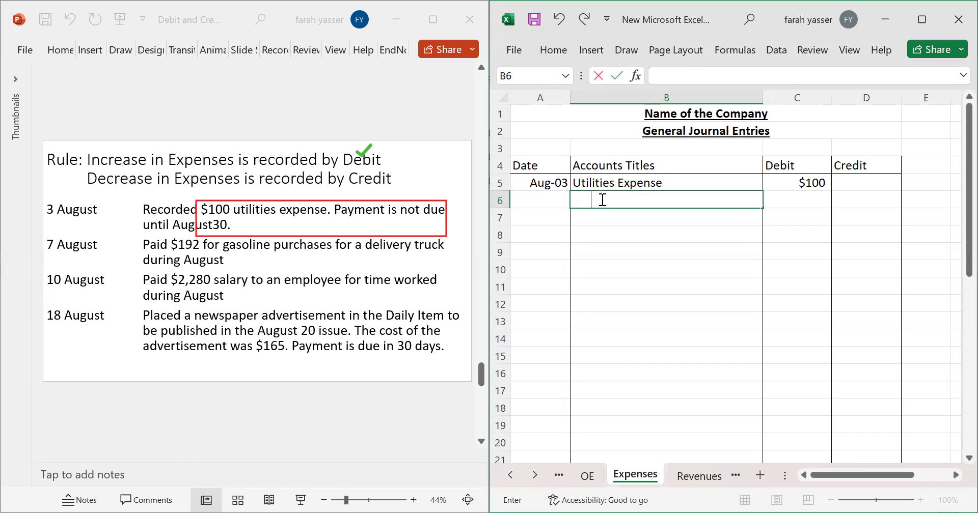
text(Utilities Payable)
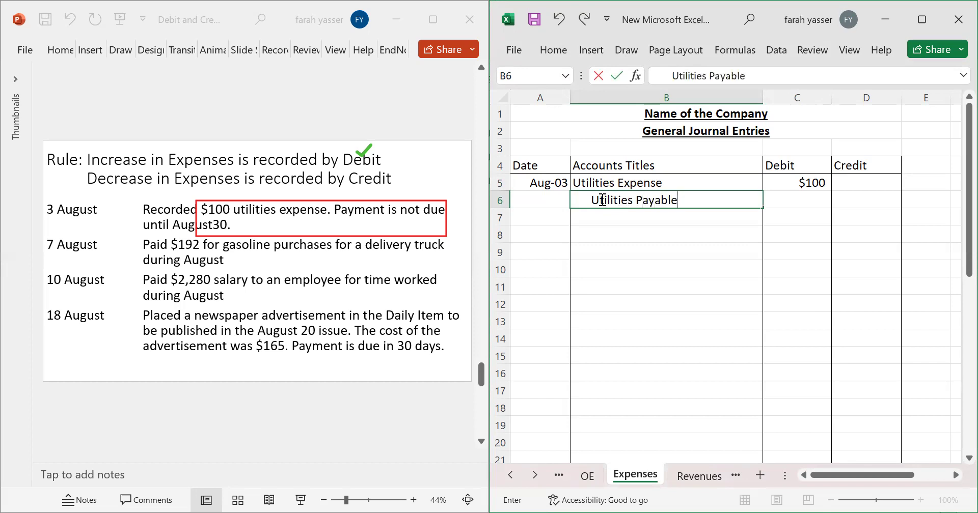
click(870, 201)
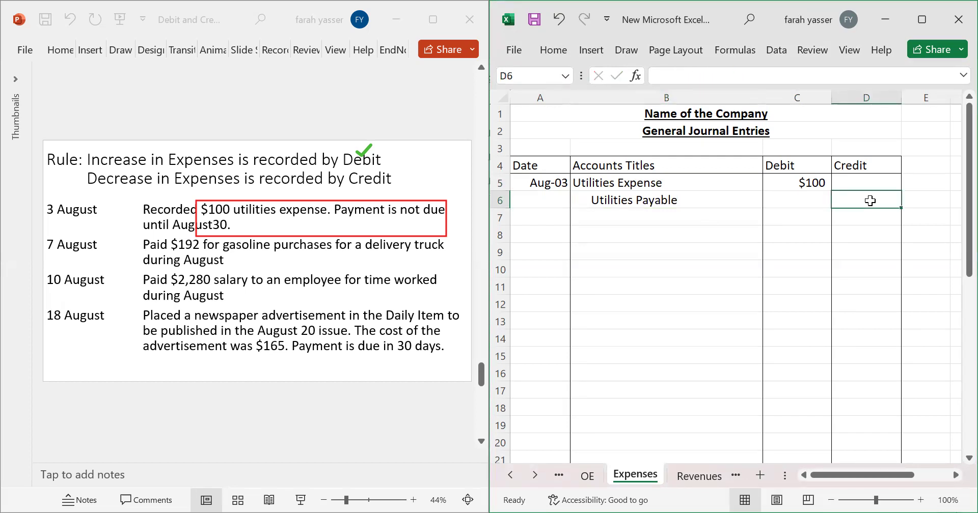
text($100)
key(Return)
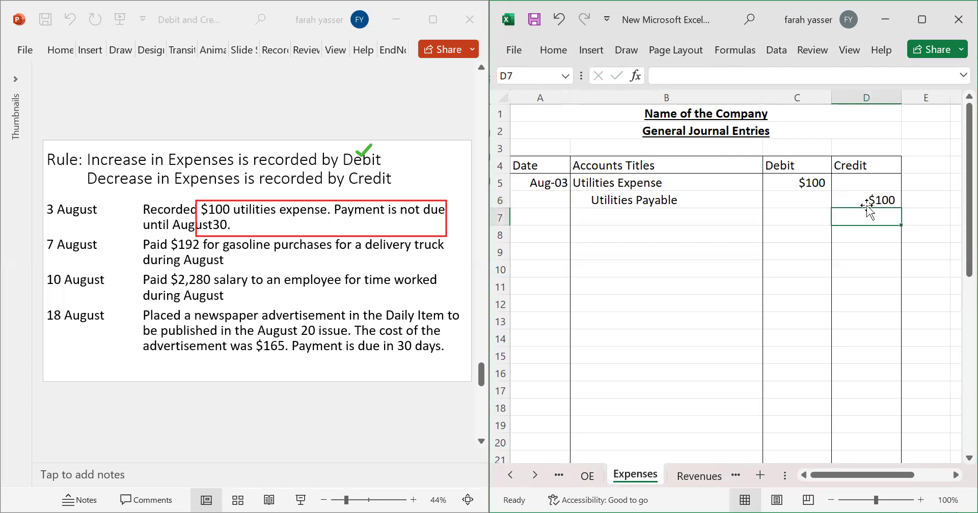
Fill cell B7 with a dashed separator line below the utilities entry, accepting the suggested correction to text
click(597, 216)
text(--------------------------------------------)
key(Return)
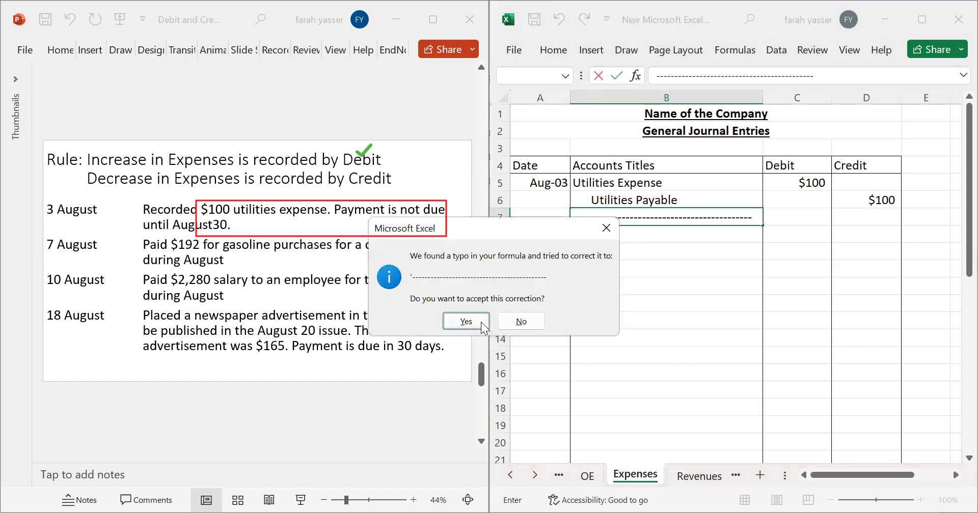
click(465, 322)
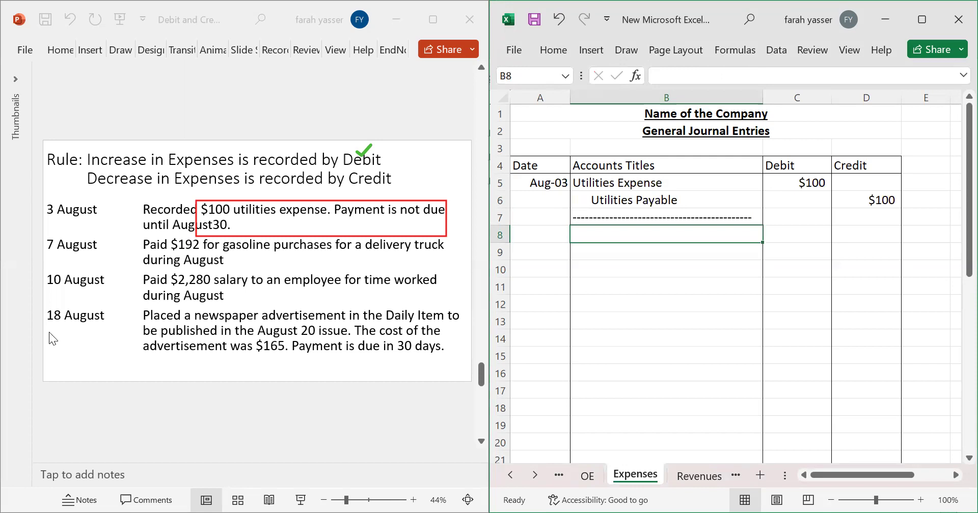
key(Escape)
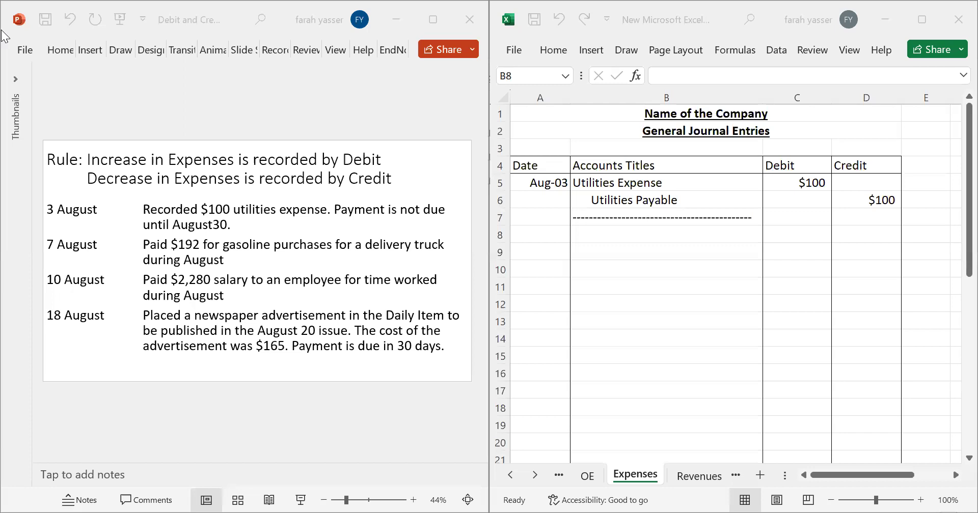
Start the August 7 entry in row 8 with date 7, account title Fuel Expense and a debit of $192
mouse_move(137, 238)
mouse_down()
mouse_move(224, 255)
mouse_move(431, 257)
mouse_move(445, 270)
mouse_up()
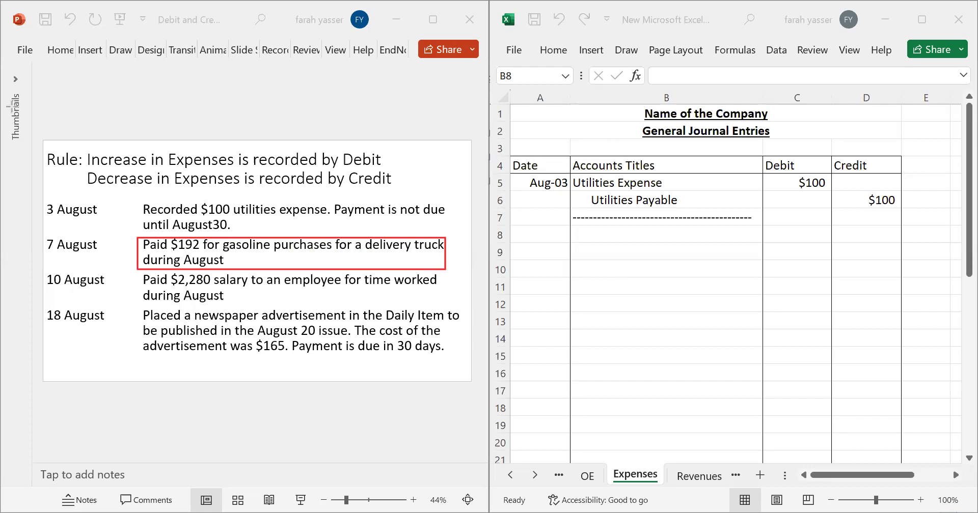
click(558, 233)
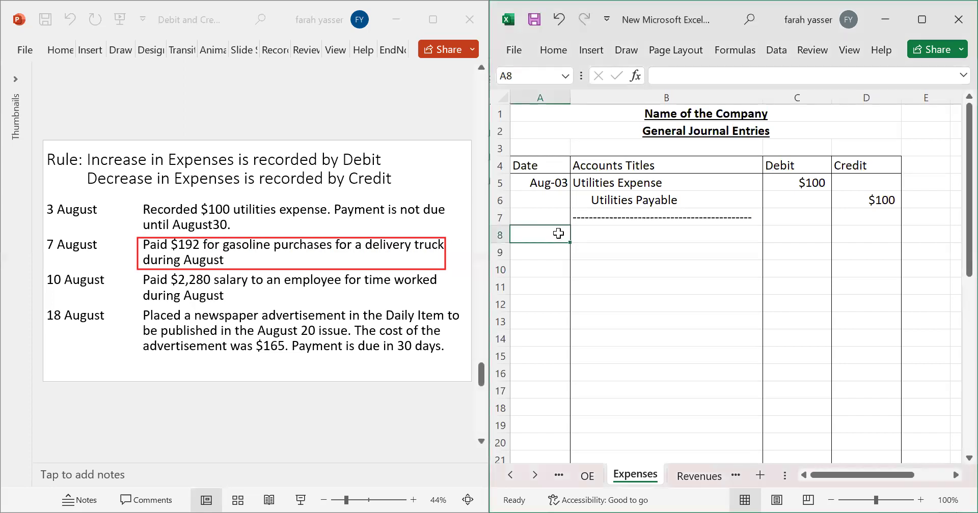
text(7)
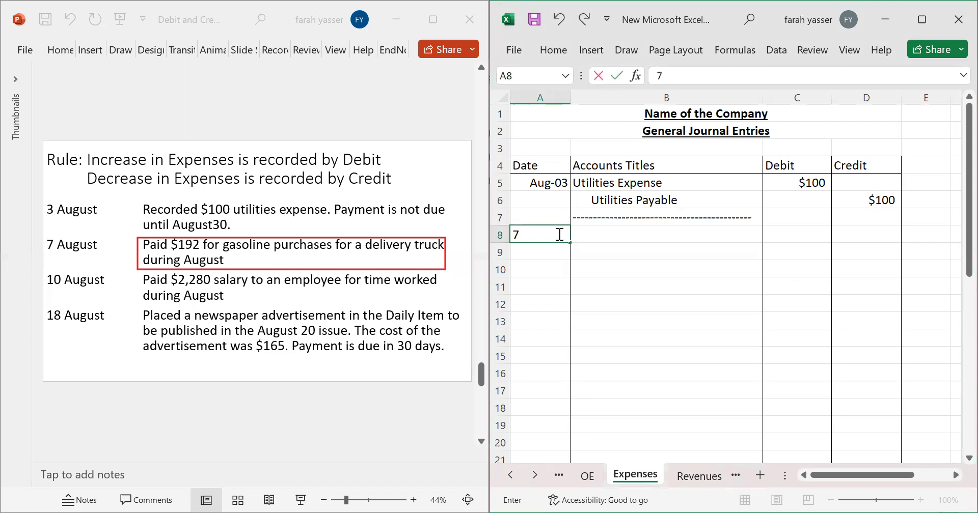
key(Tab)
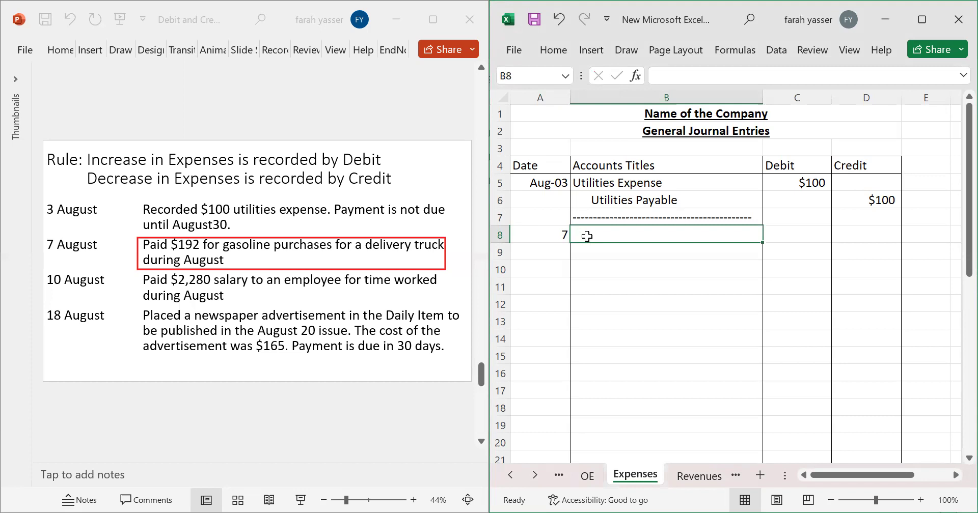
text(Fuel Expense)
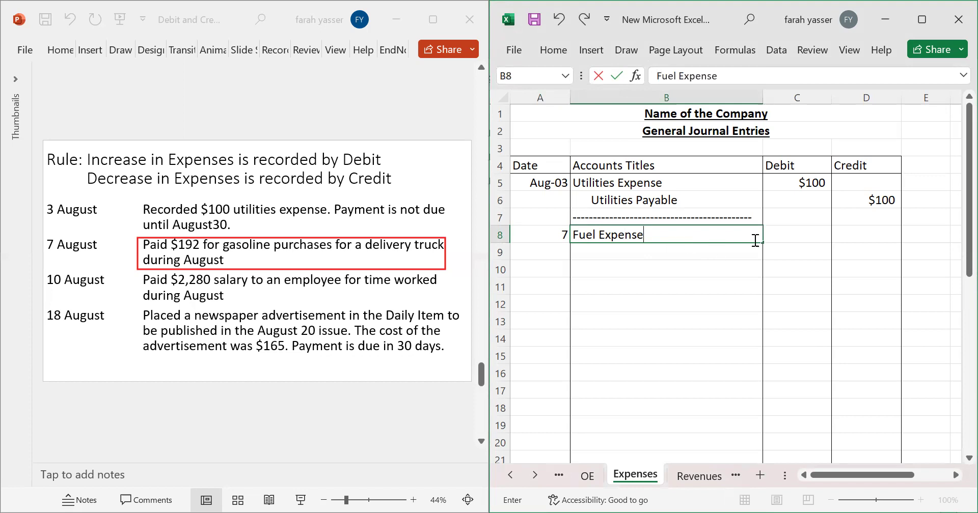
click(795, 238)
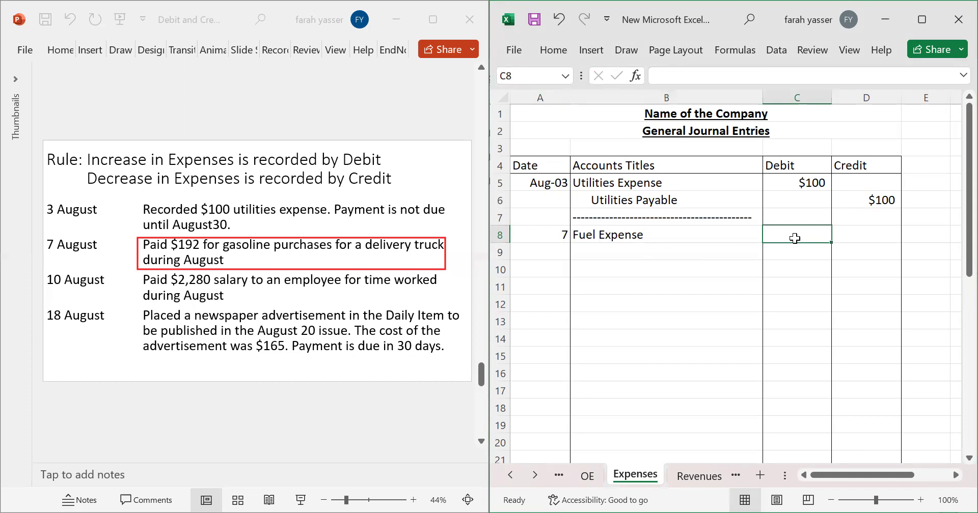
text($192)
key(Return)
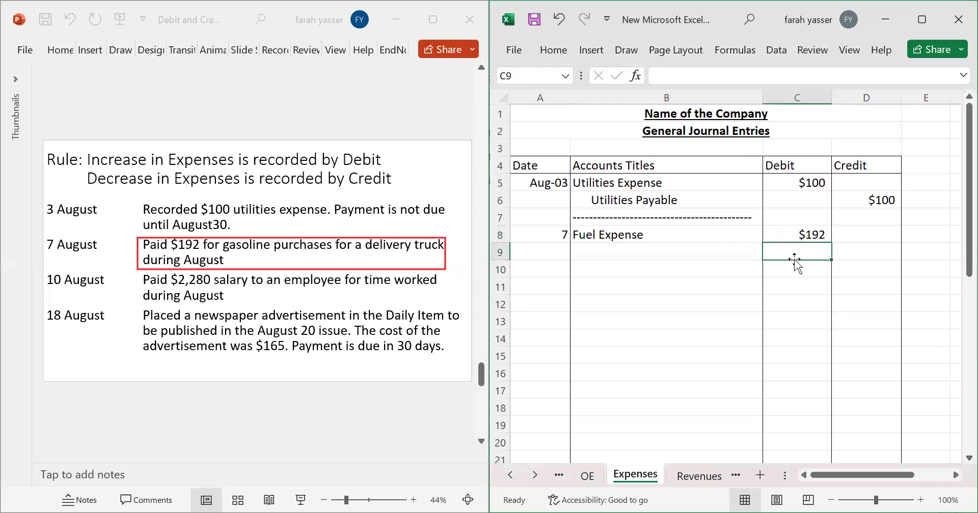
Add the indented account title Cash in B9 with a credit of $192 in D9
click(630, 250)
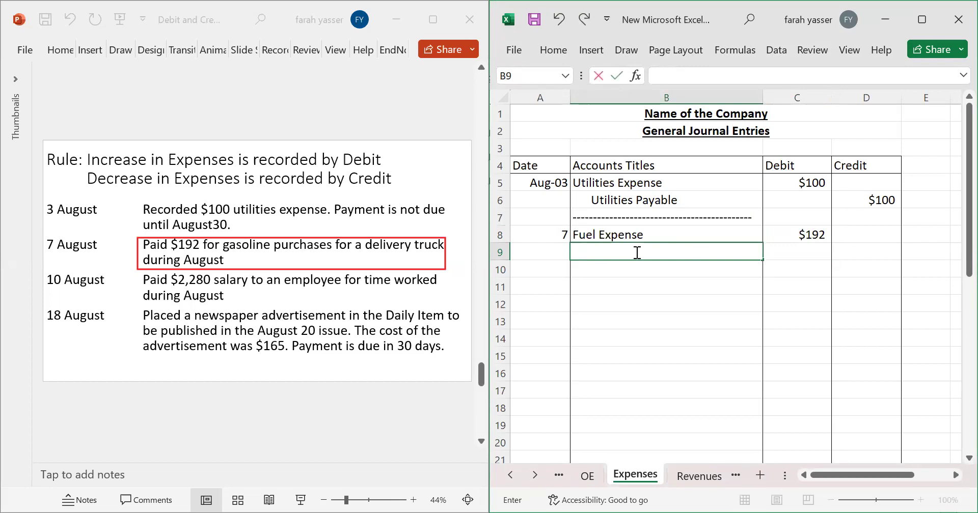
text(Cash)
key(Tab)
key(Tab)
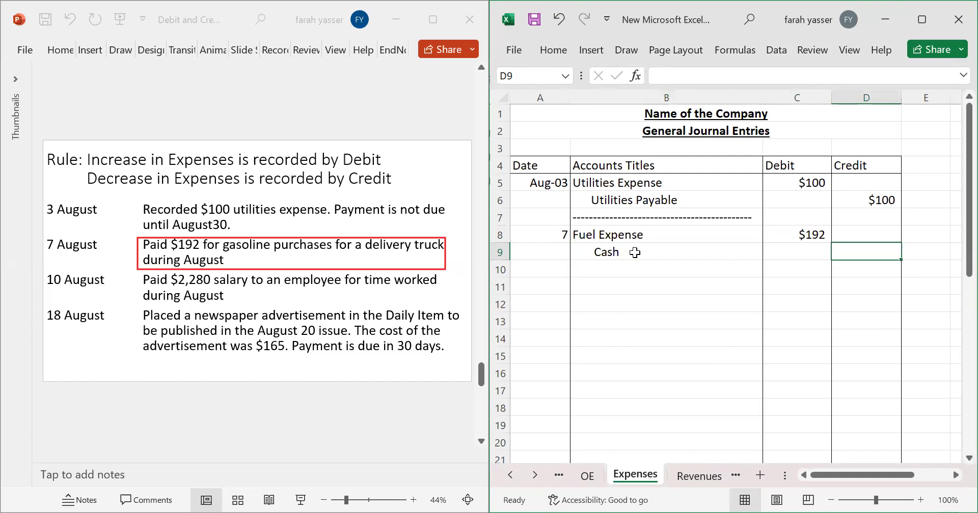
text($1)
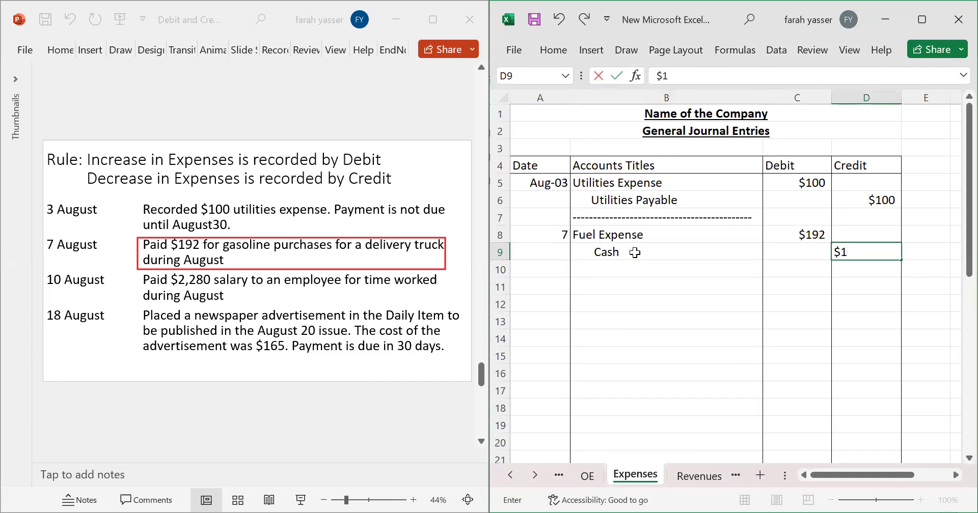
text(92)
key(Return)
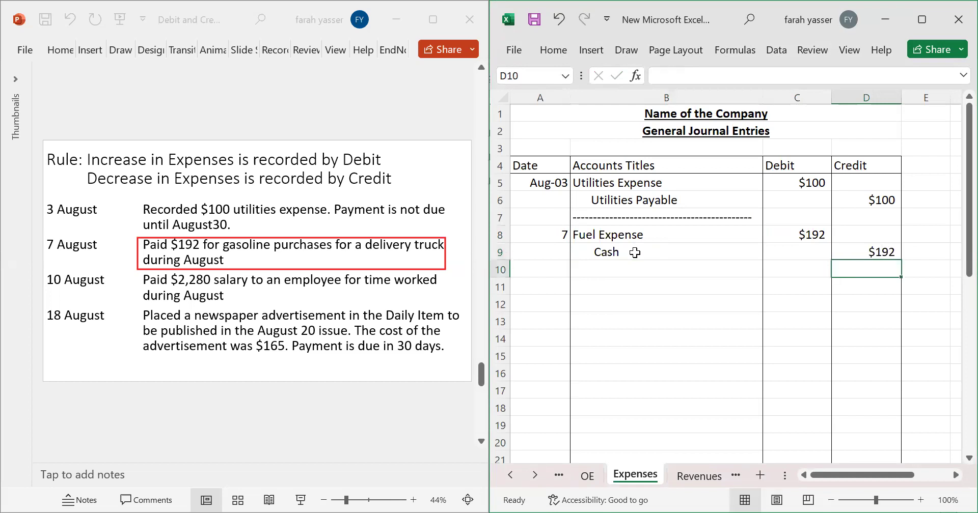
Fill cell B10 with a dashed separator line below the fuel entry, accepting the suggested correction to text
click(610, 271)
text(---)
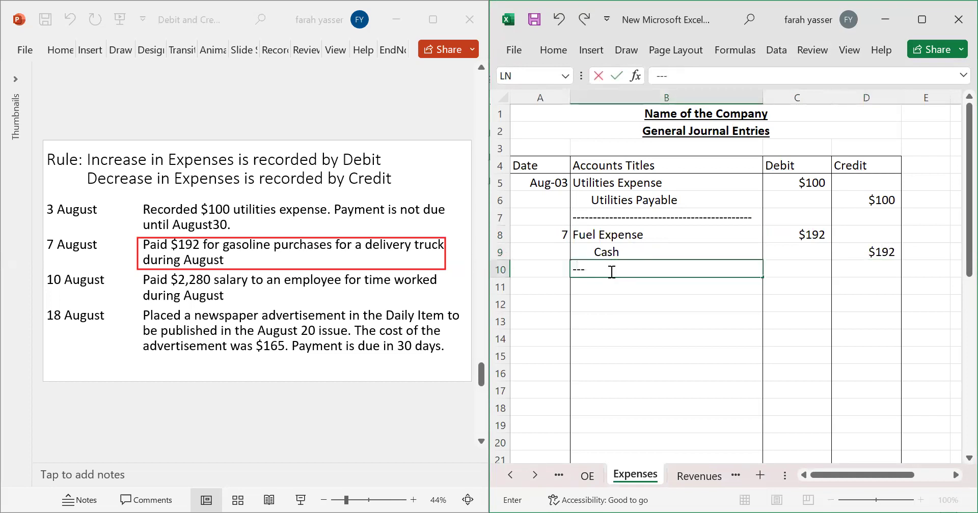
text(-------------------------------------------)
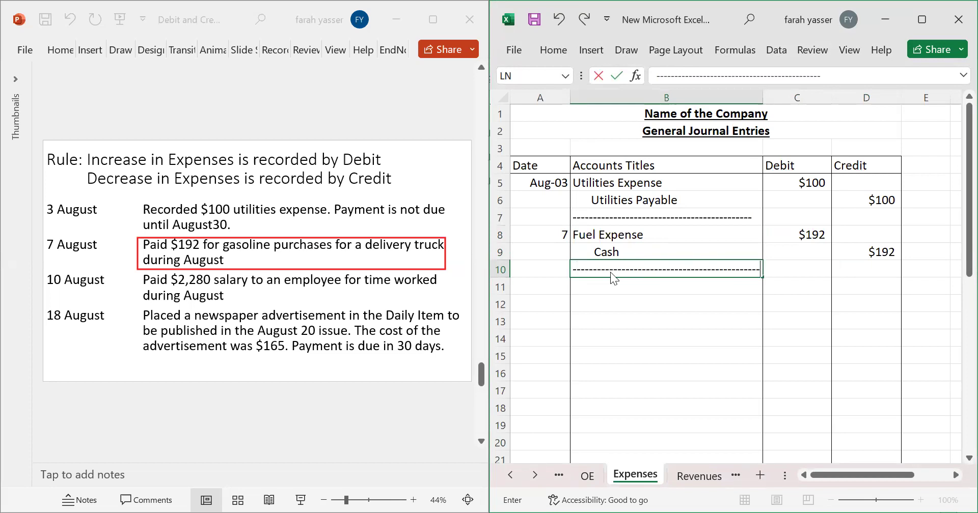
key(Return)
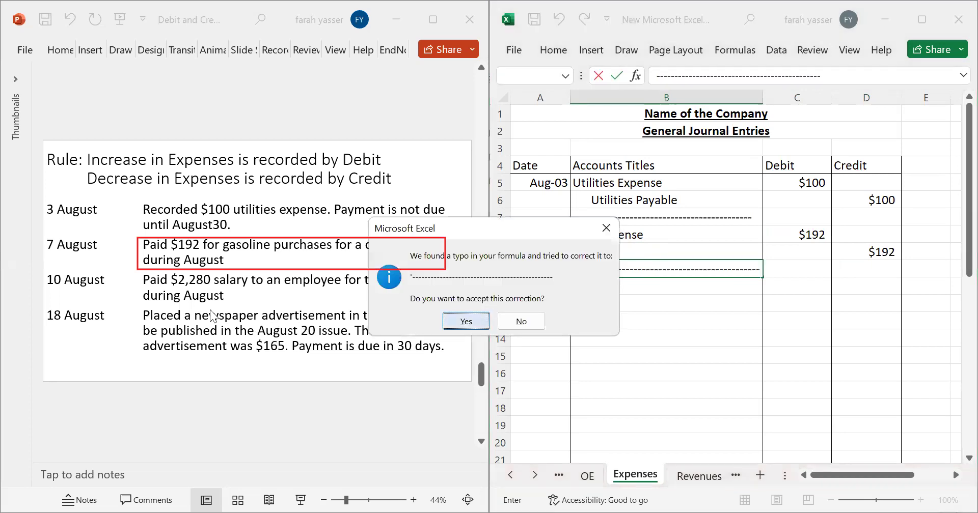
key(Return)
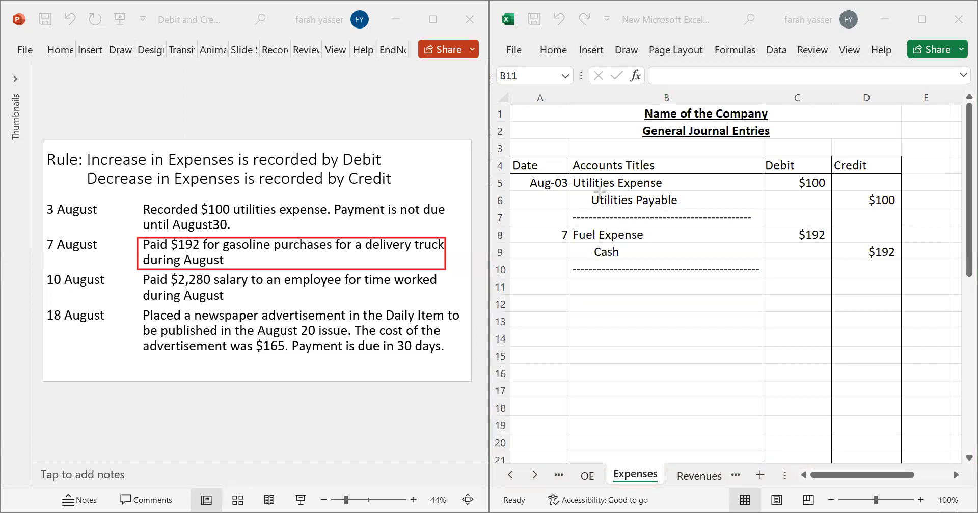
drag(592, 191, 701, 214)
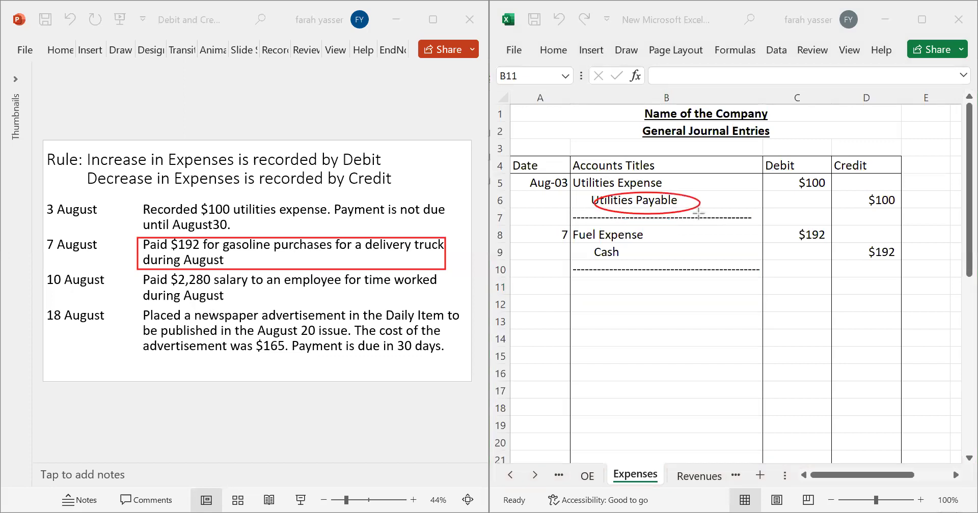
drag(583, 244, 643, 263)
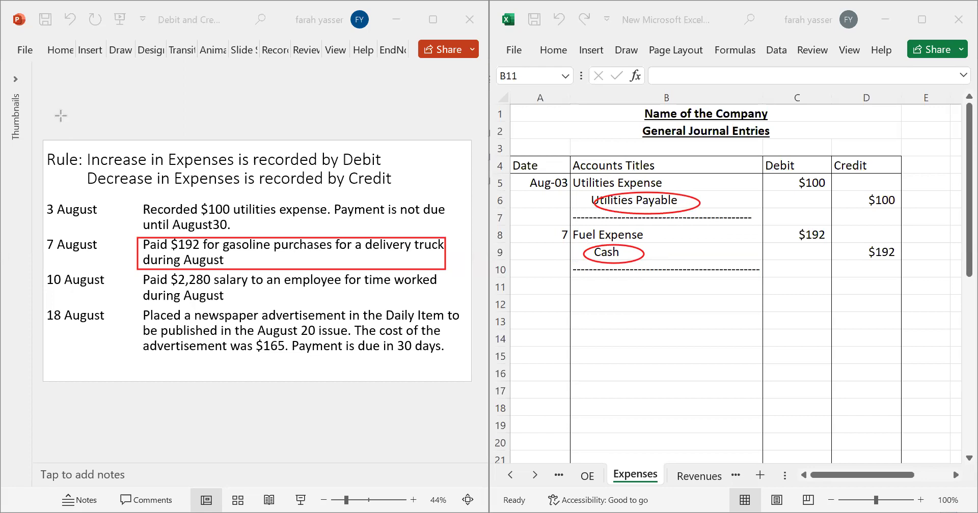
key(e)
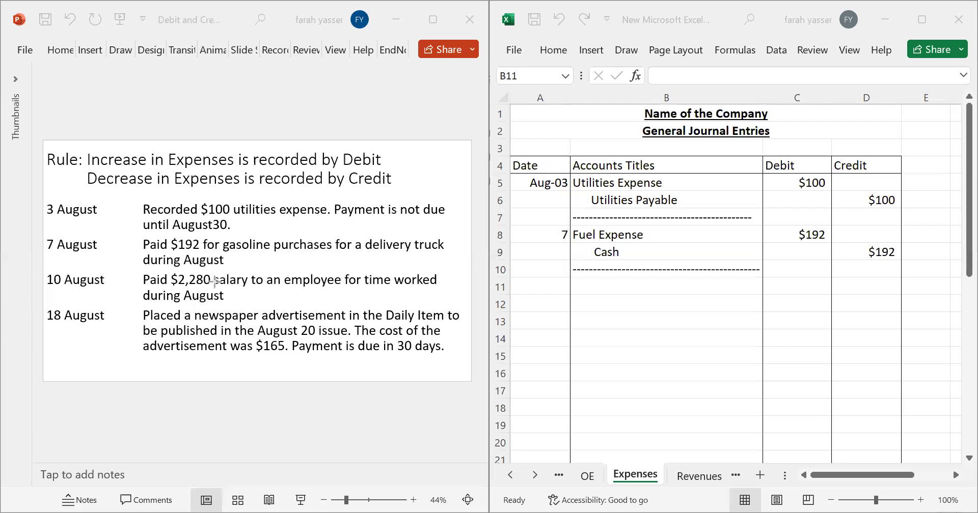
mouse_move(142, 270)
mouse_down()
mouse_move(236, 291)
mouse_move(444, 294)
mouse_move(447, 307)
mouse_up()
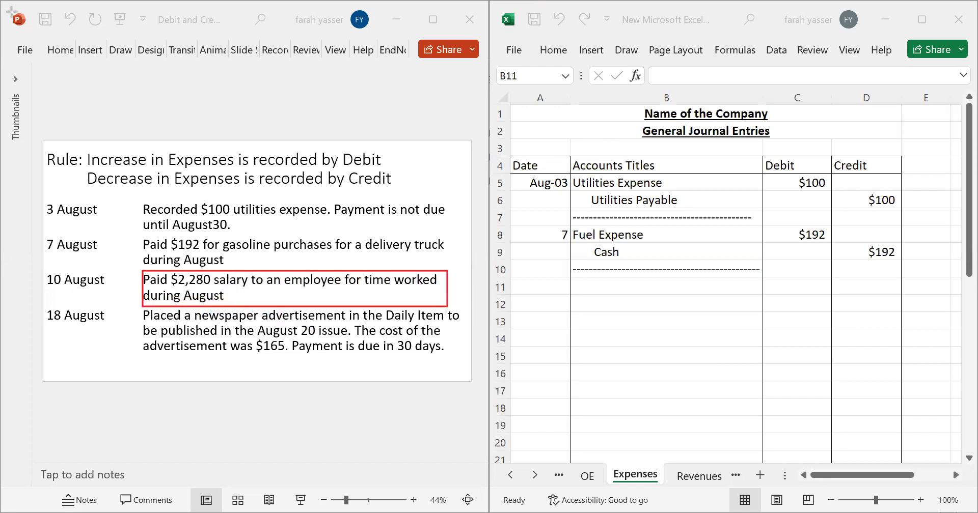
Start the August 10 entry in row 11 with date 10 and account title Salaries Expense
click(555, 289)
text(10)
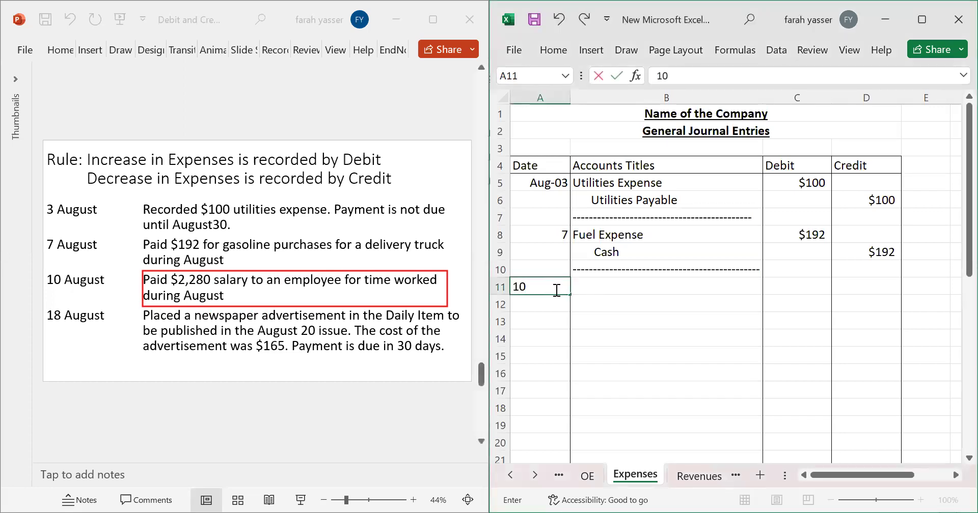
key(Tab)
text(Salarie)
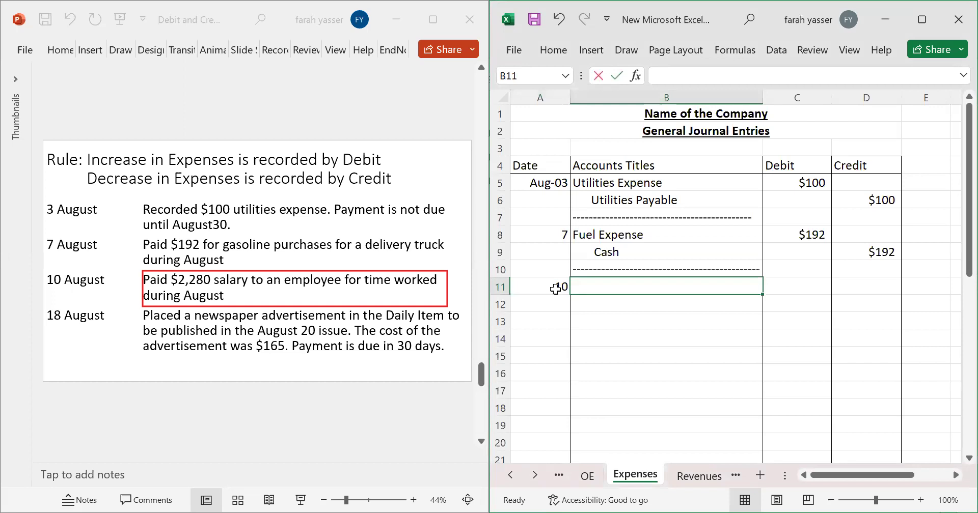
text(s )
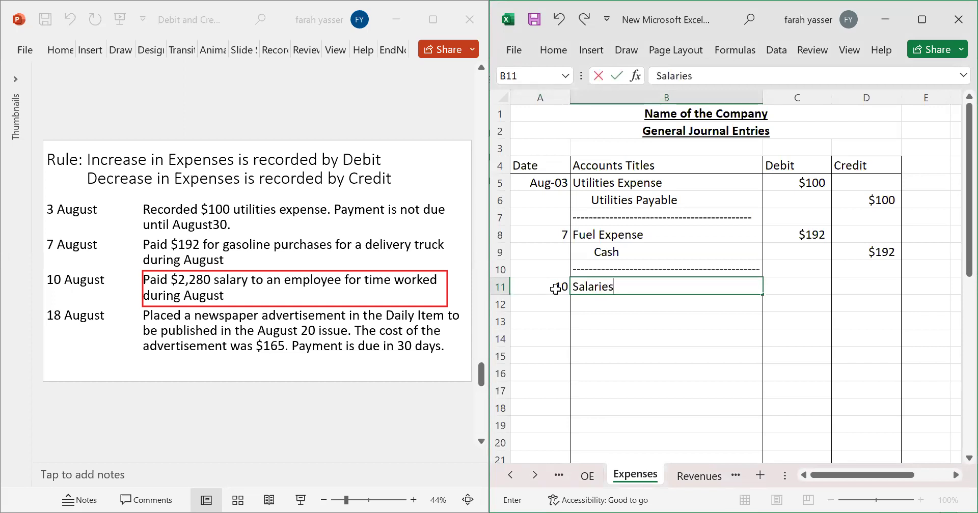
text(Expense)
key(Return)
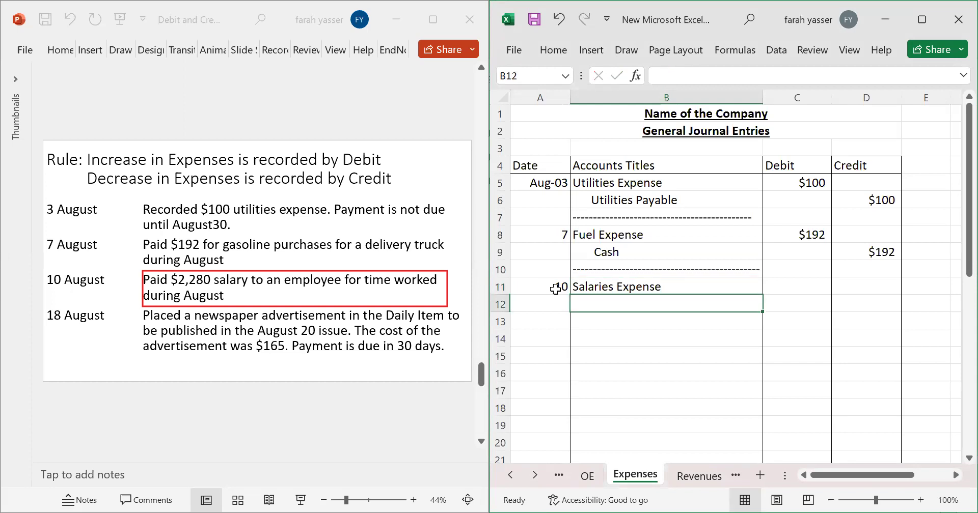
Add the indented account title Cash in B12 and enter the salaries debit of $2,280 in C11
text(Cash)
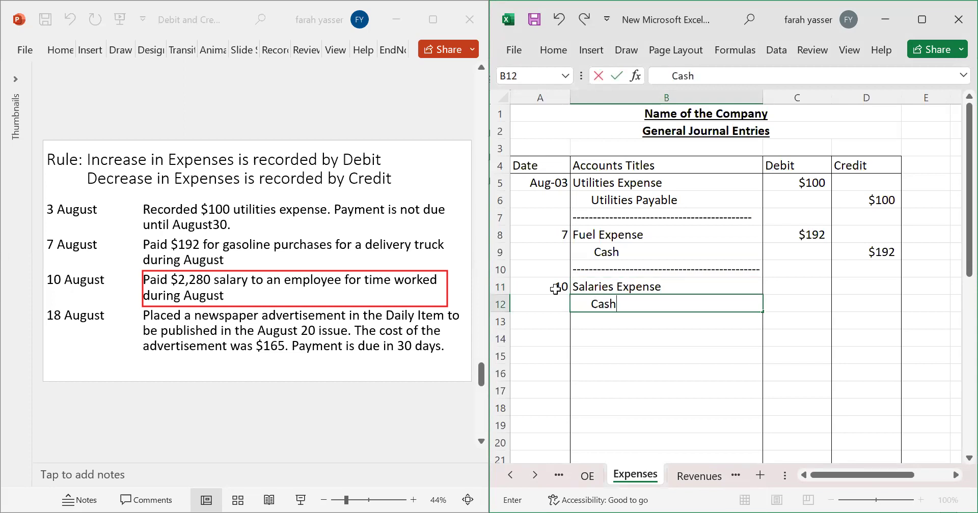
key(Tab)
key(Up)
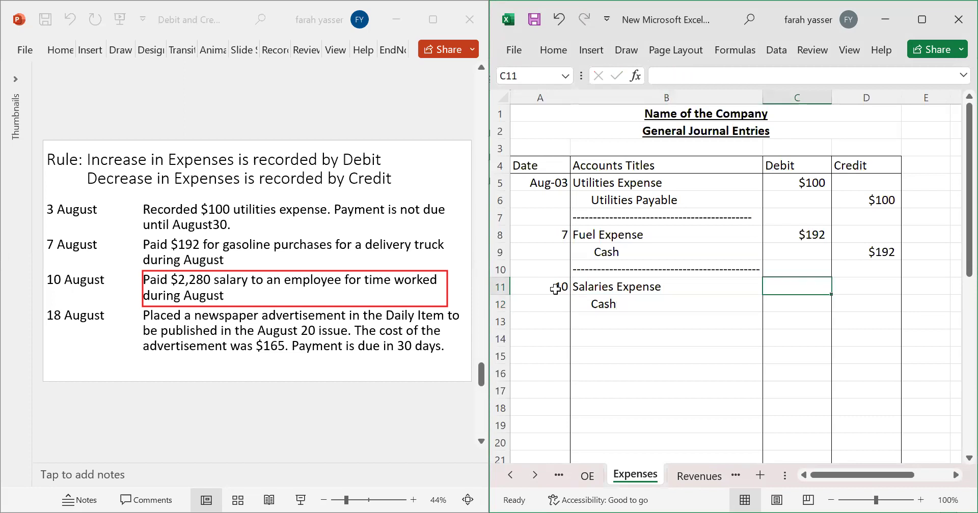
text($2280)
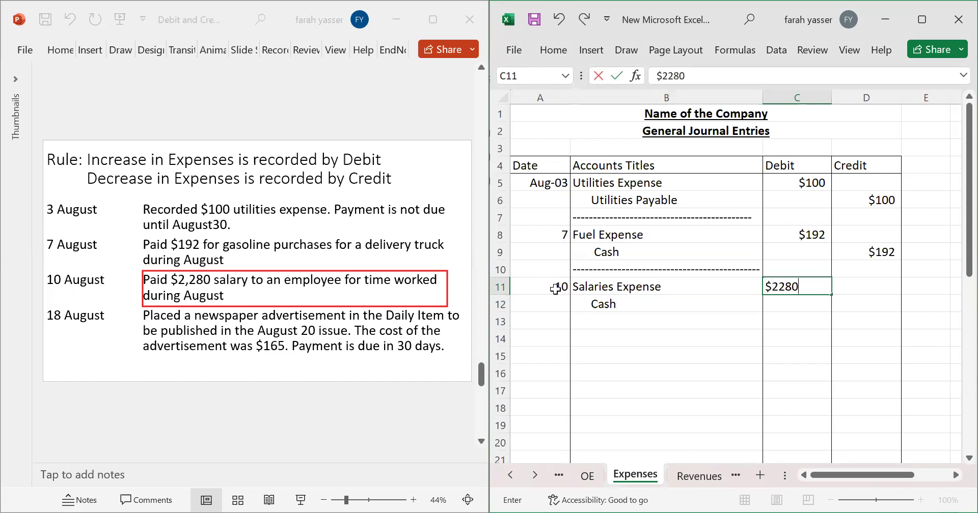
key(Return)
Enter a credit of $2,280 for Cash in D12
key(Right)
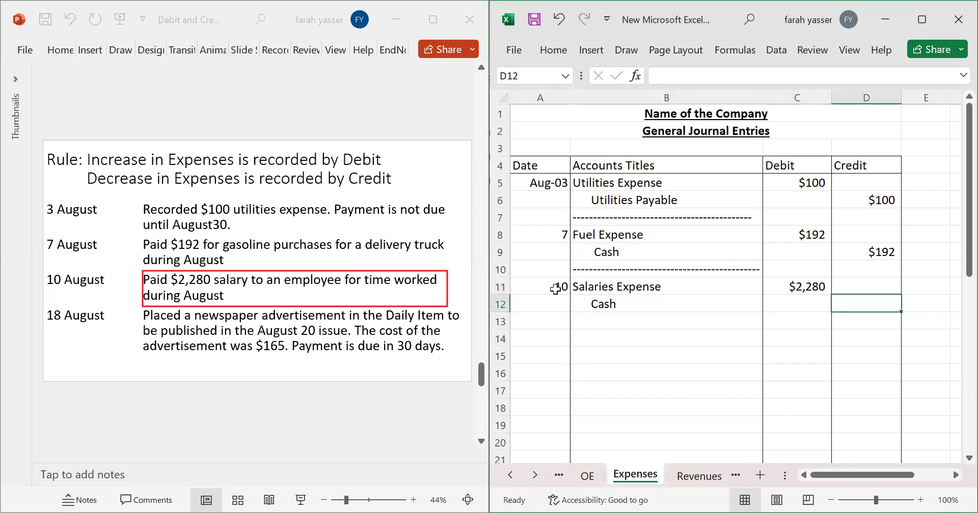
text($)
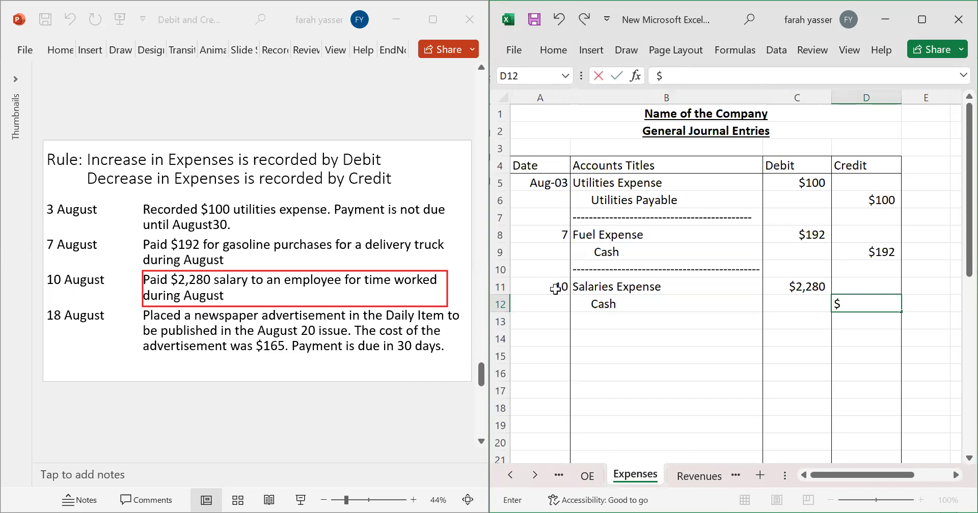
text(2,280)
key(Return)
Fill cell B13 with a dashed separator line below the salaries entry, accepting the suggested correction to text
key(Left)
key(Left)
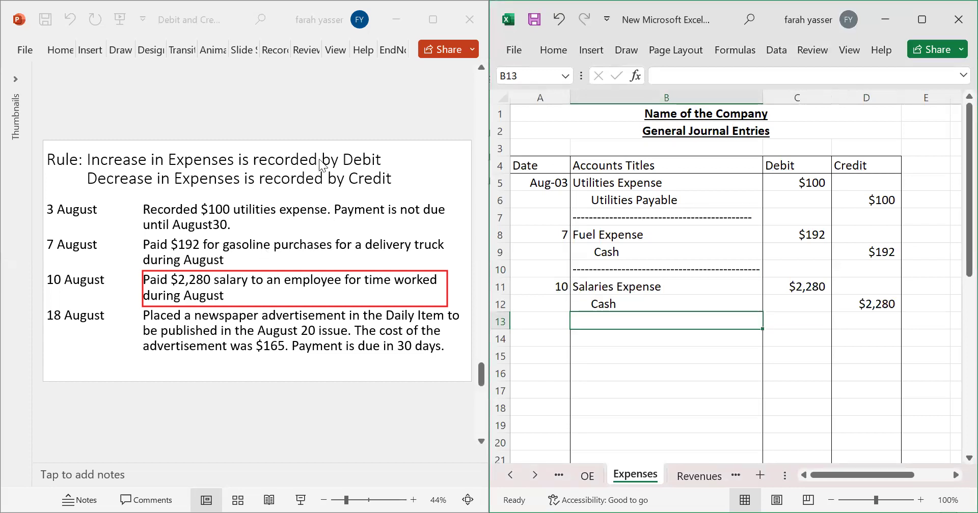
text(-)
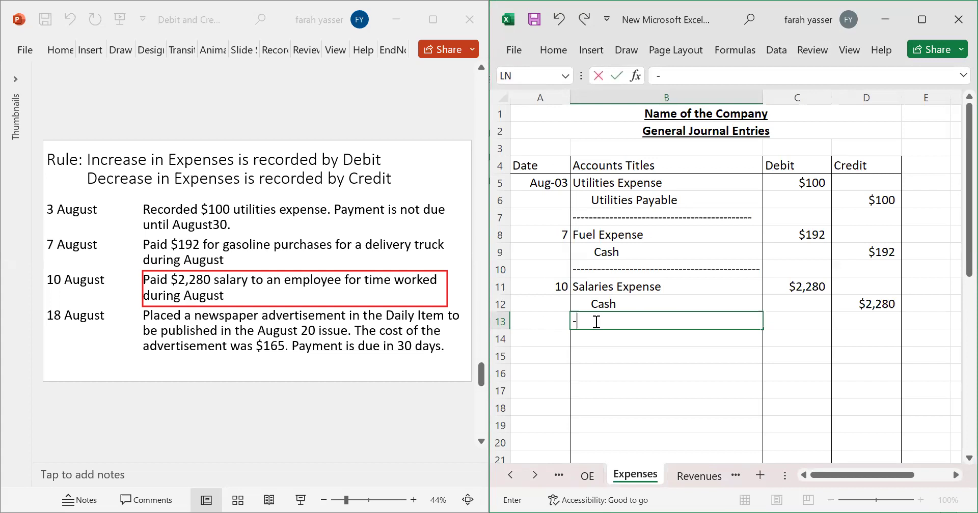
text(-------------------------------------------)
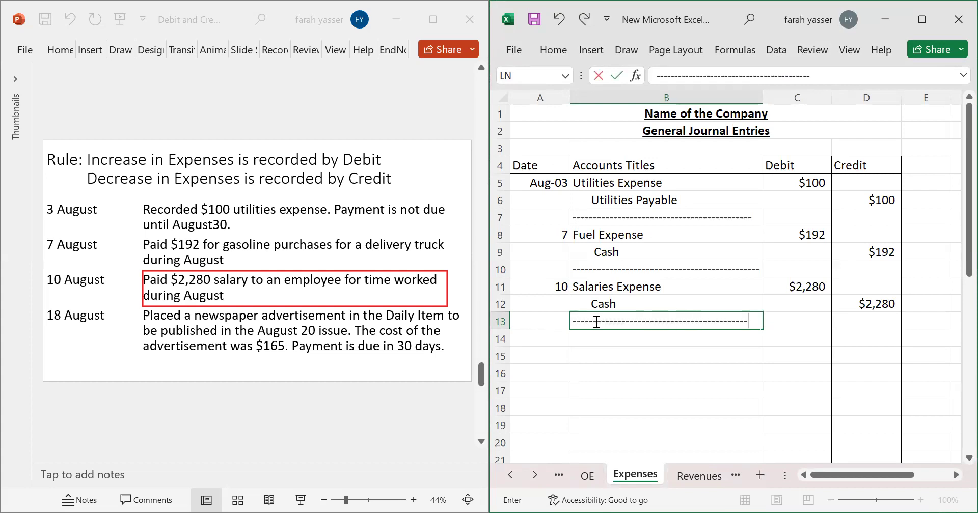
key(Return)
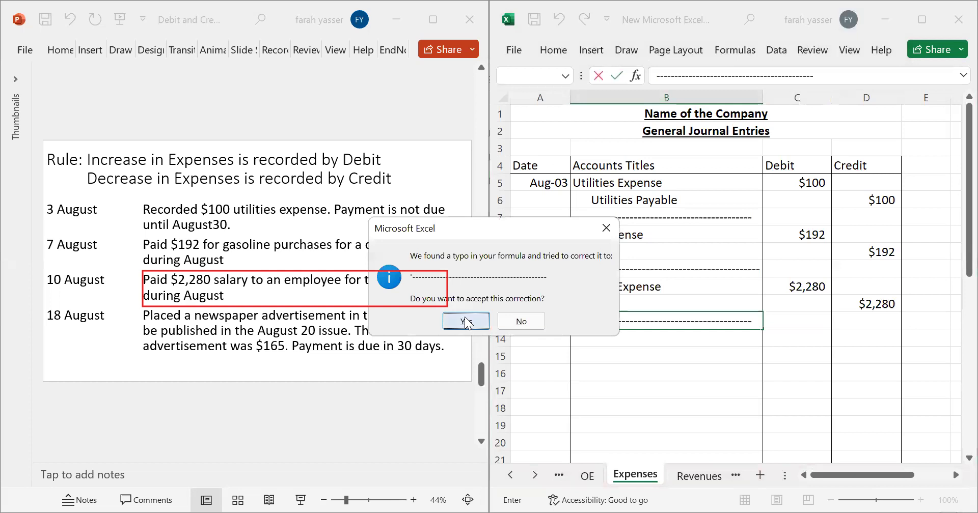
key(Return)
click(562, 337)
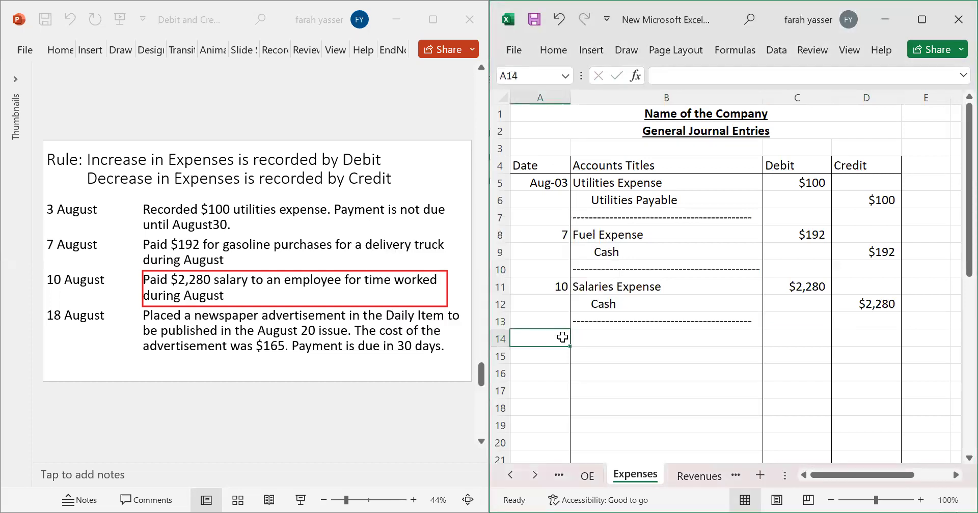
click(9, 293)
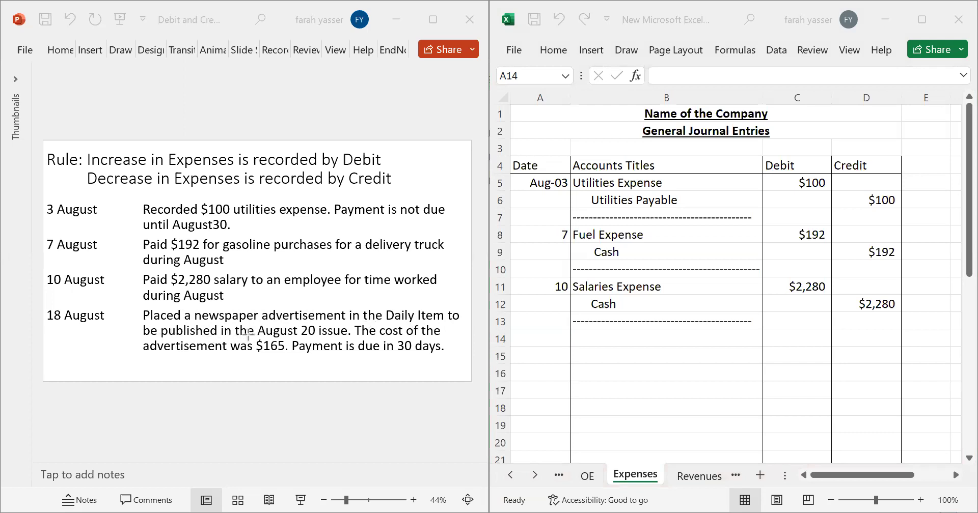
drag(245, 335, 292, 355)
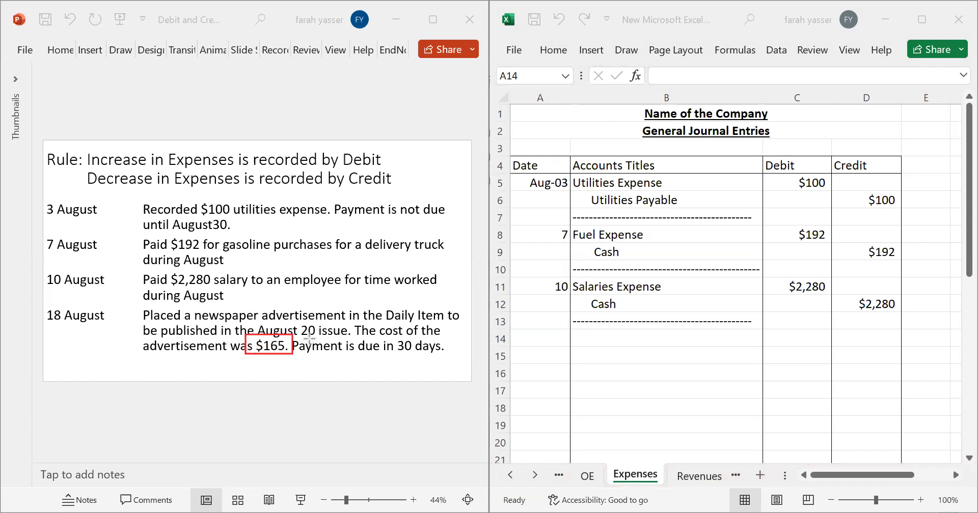
drag(367, 335, 461, 358)
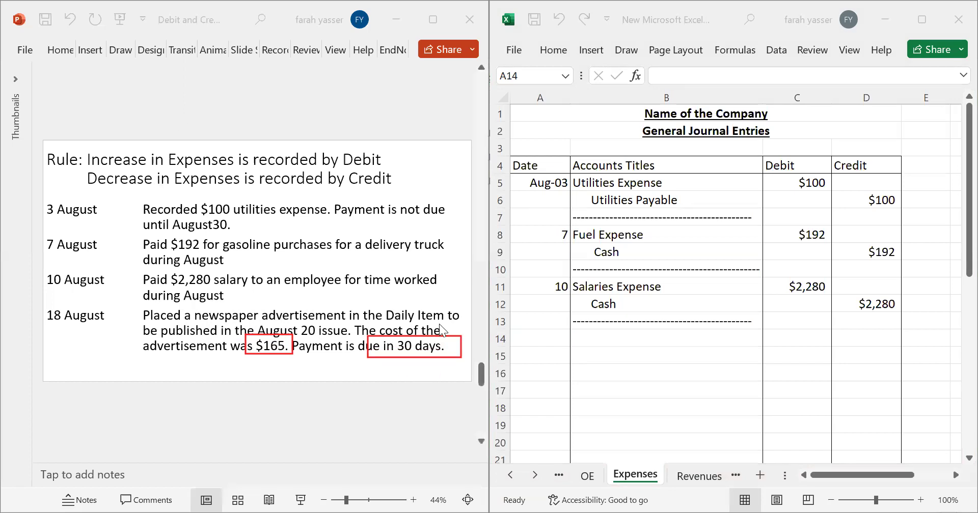
Start the August 18 entry in row 14 with date 18, account title Advertisement Expense and a debit of $165
click(557, 335)
text(18)
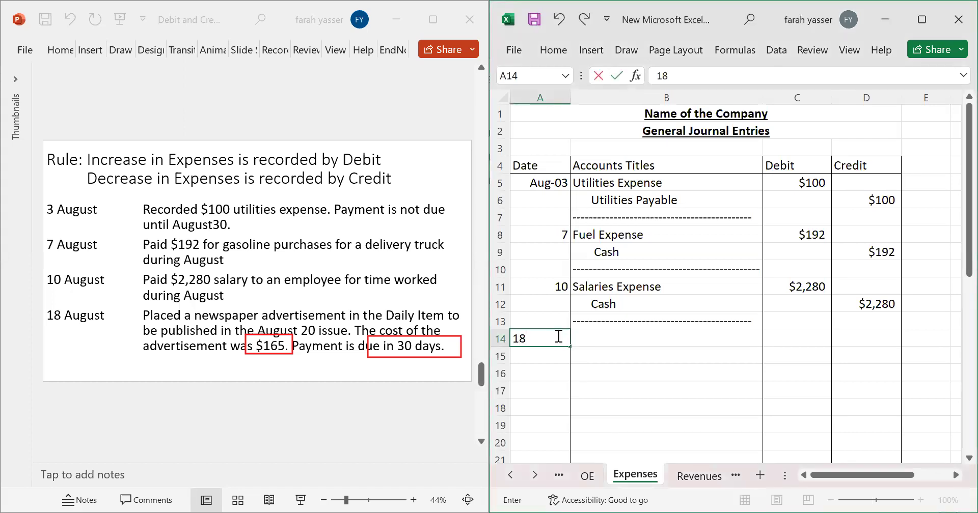
key(Tab)
text(A)
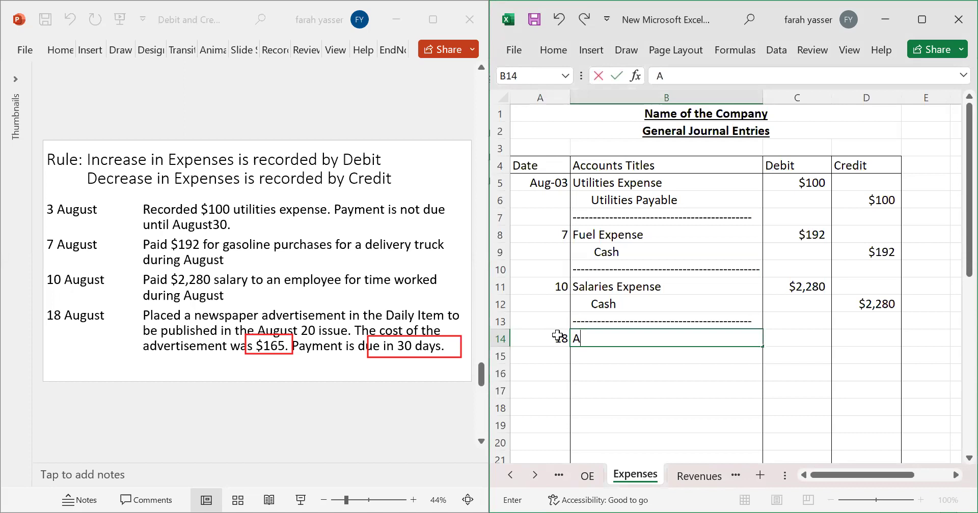
text(dvertisemen)
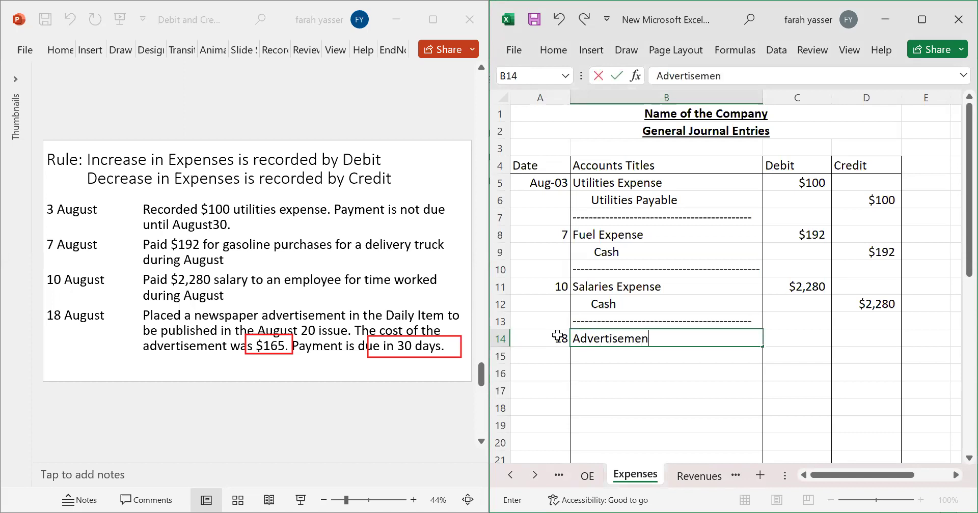
text(t Expense)
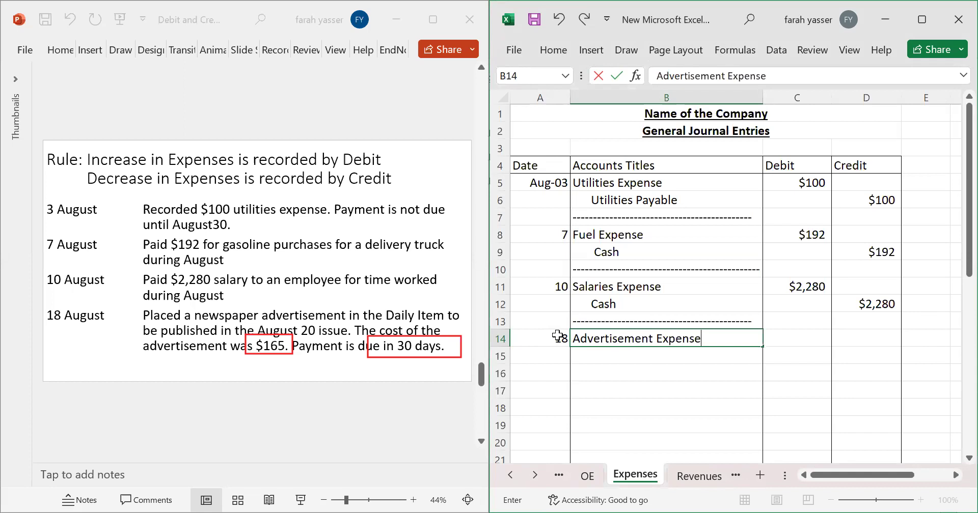
key(Tab)
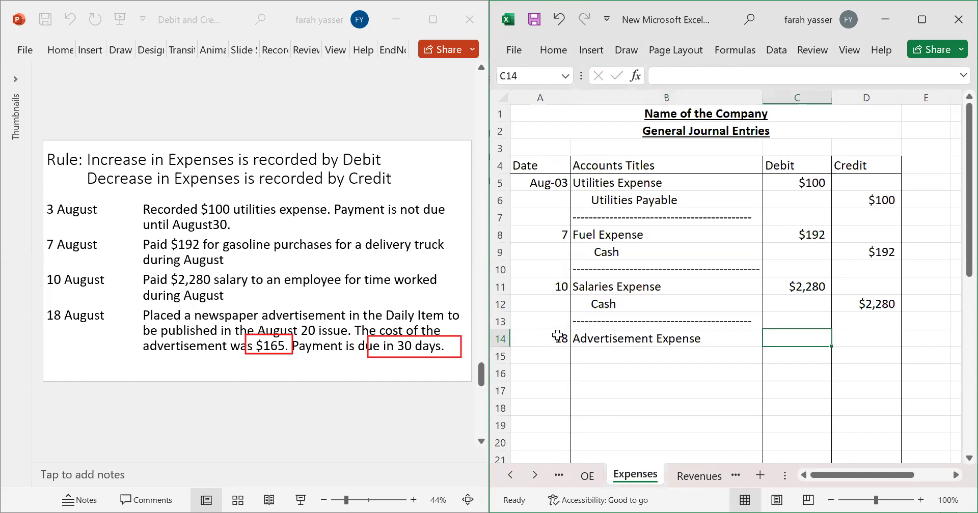
text($1)
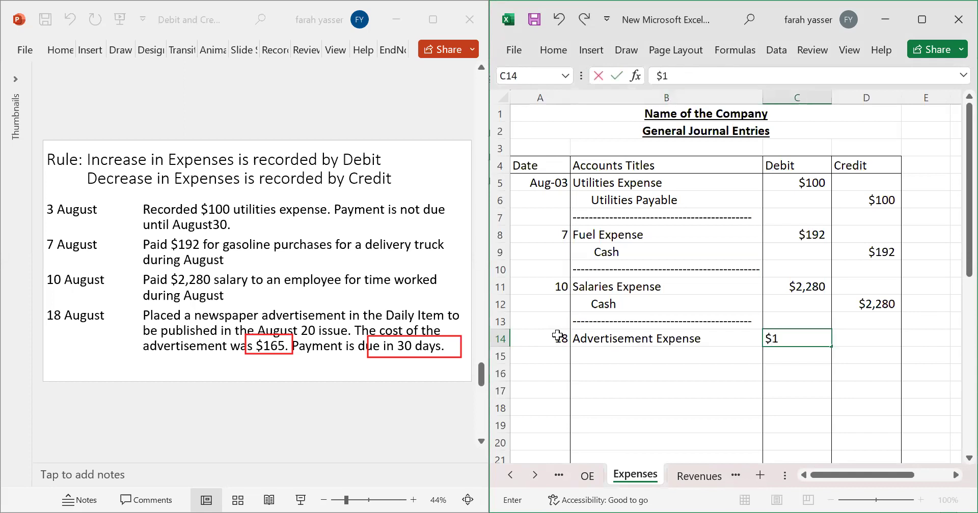
text(65)
key(Return)
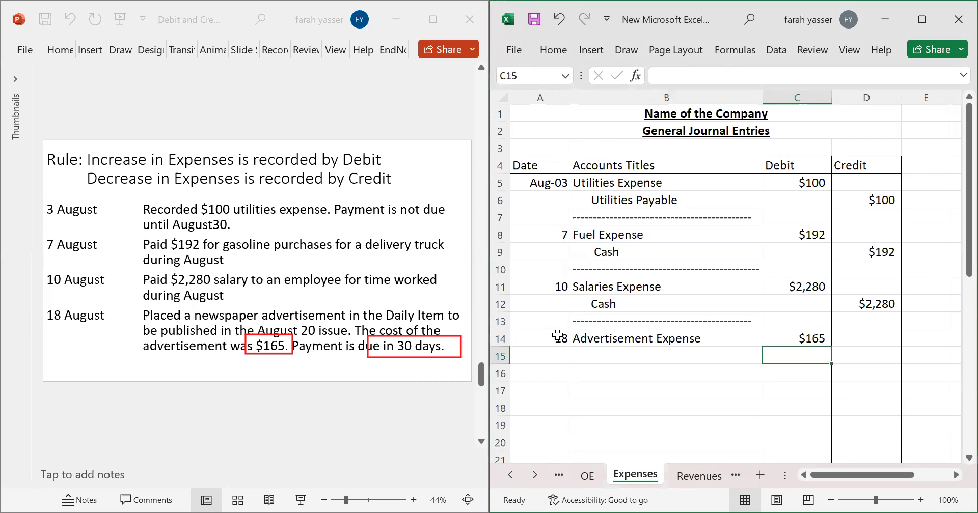
Add the indented account title Advertisement Payable in B15 with a credit of $165 in D15
click(596, 358)
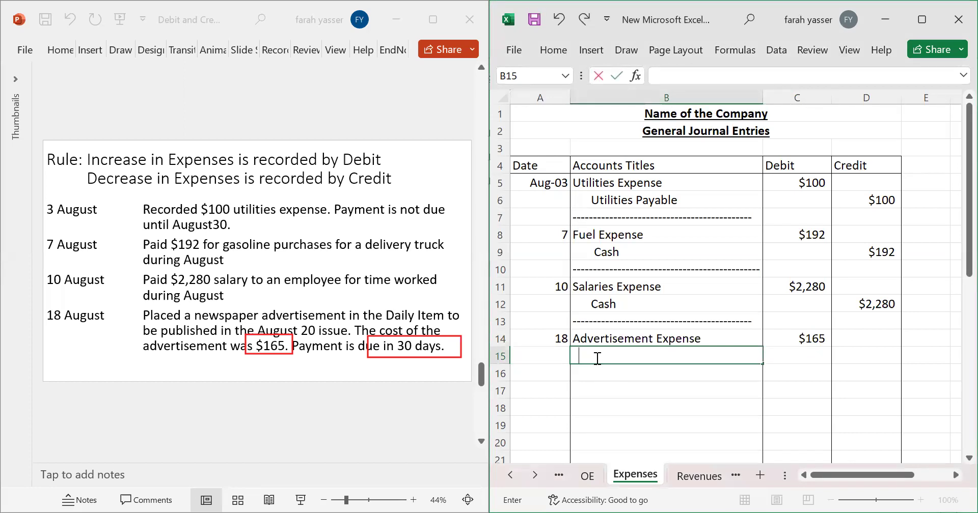
text(Advertisement)
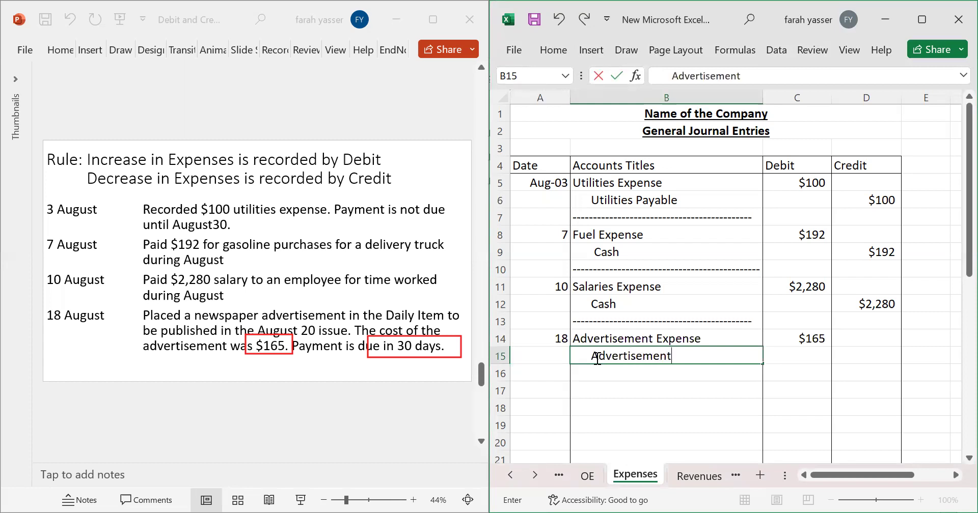
text( Payable)
key(Tab)
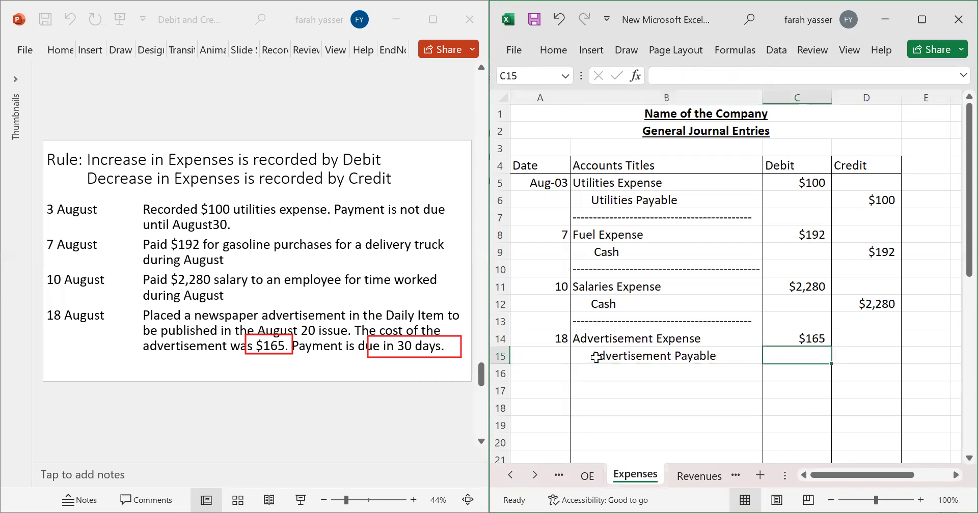
key(Tab)
text($)
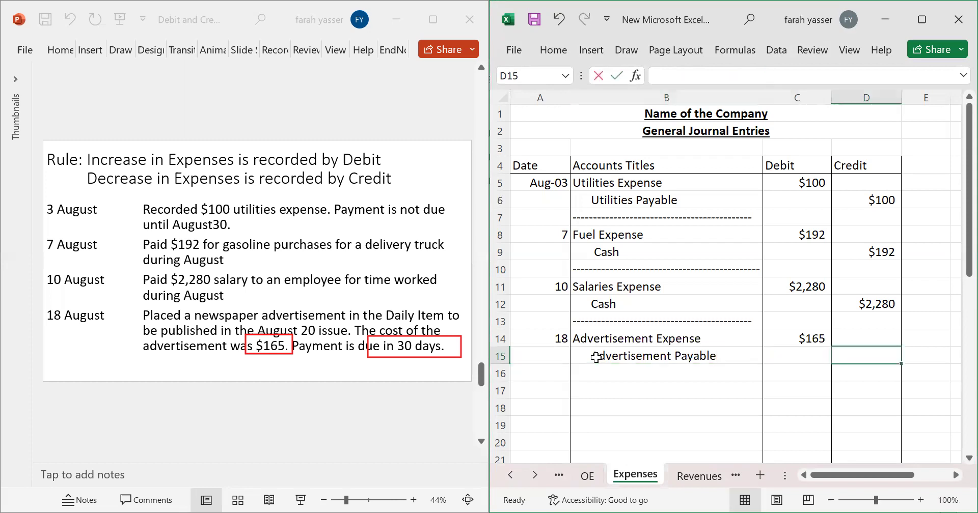
text(165)
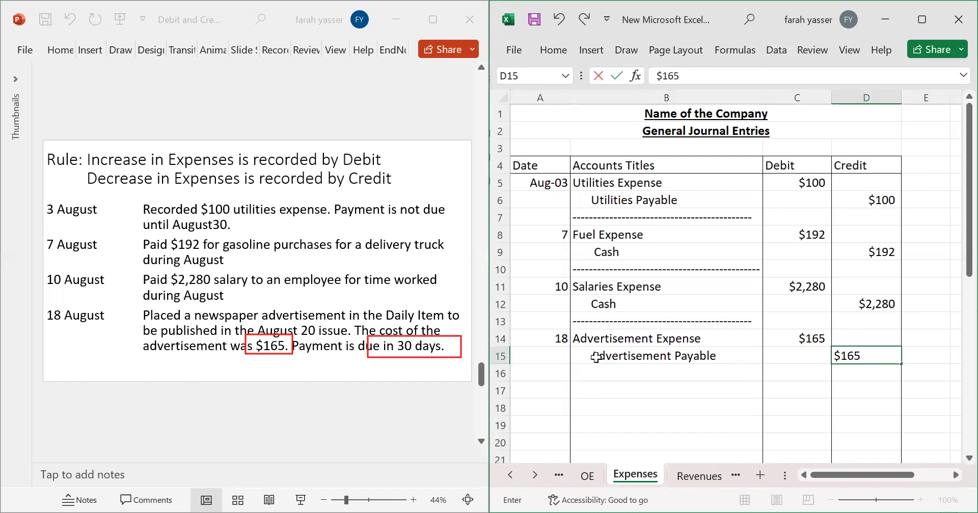
key(Return)
Fill cell B16 with a dashed separator line below the advertisement entry, accepting the suggested correction to text
click(604, 370)
text(-------------------)
text(--------------------------)
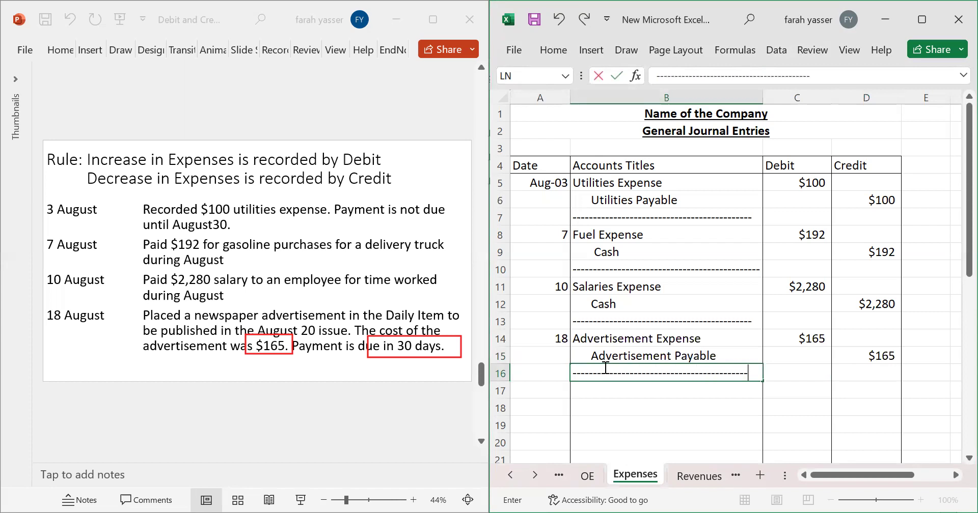
key(Return)
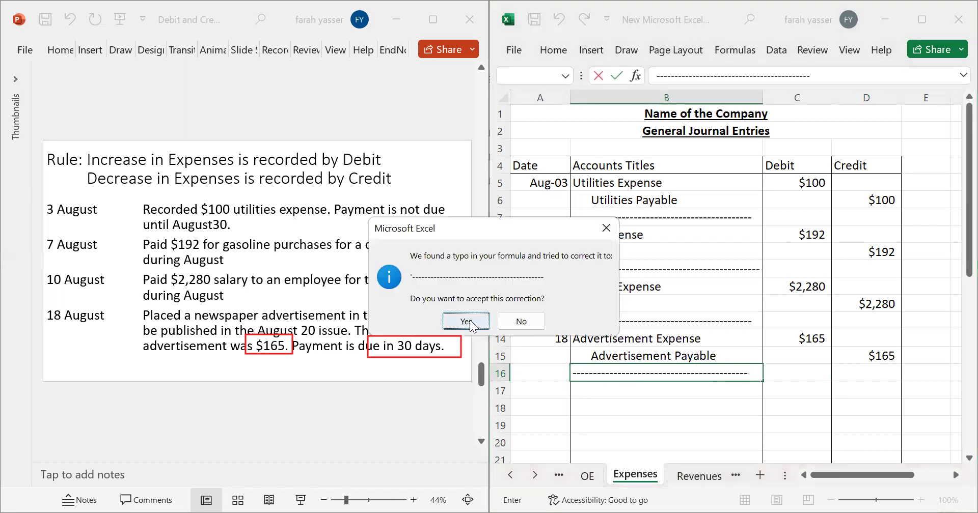
click(466, 322)
click(654, 438)
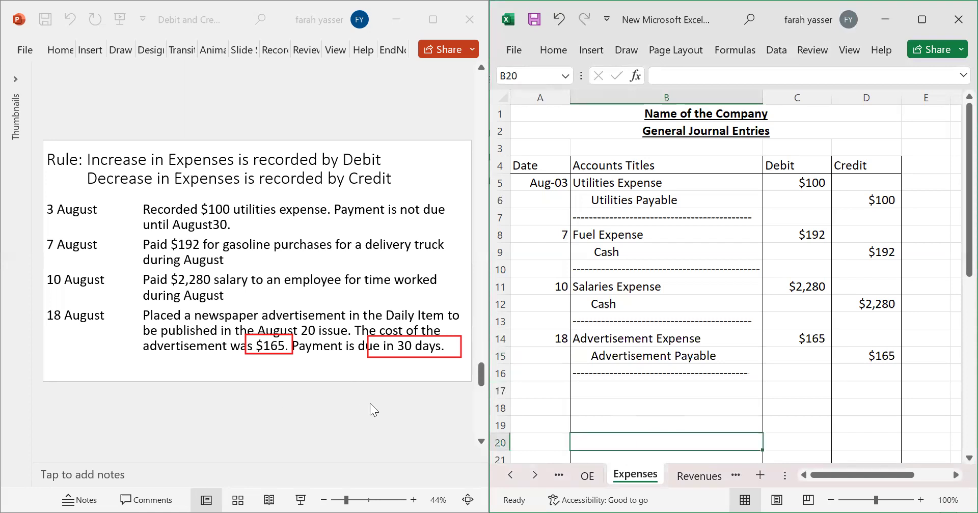
click(335, 418)
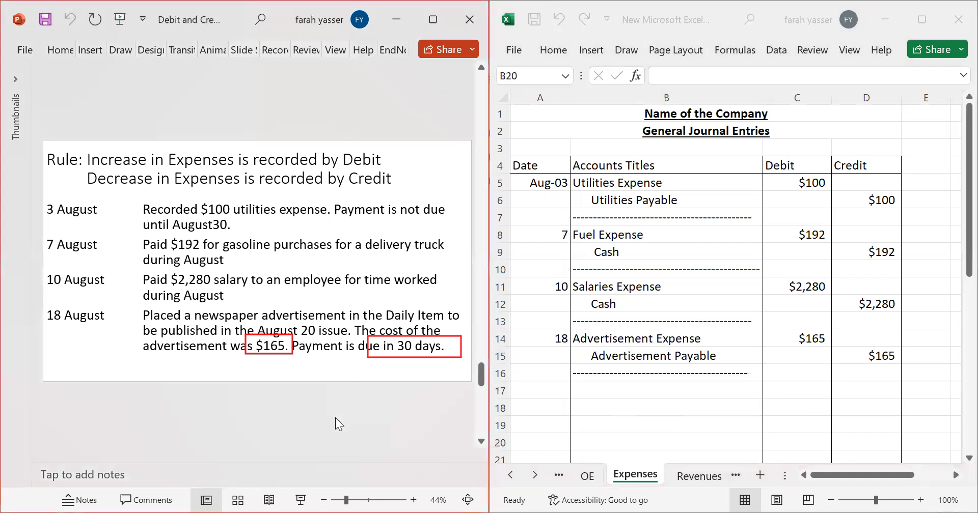